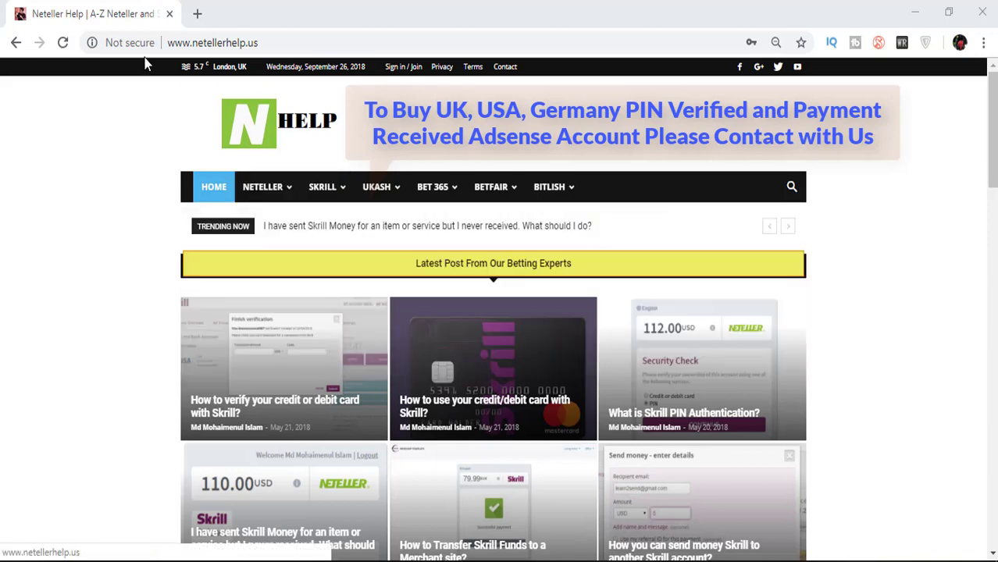
pyautogui.click(201, 43)
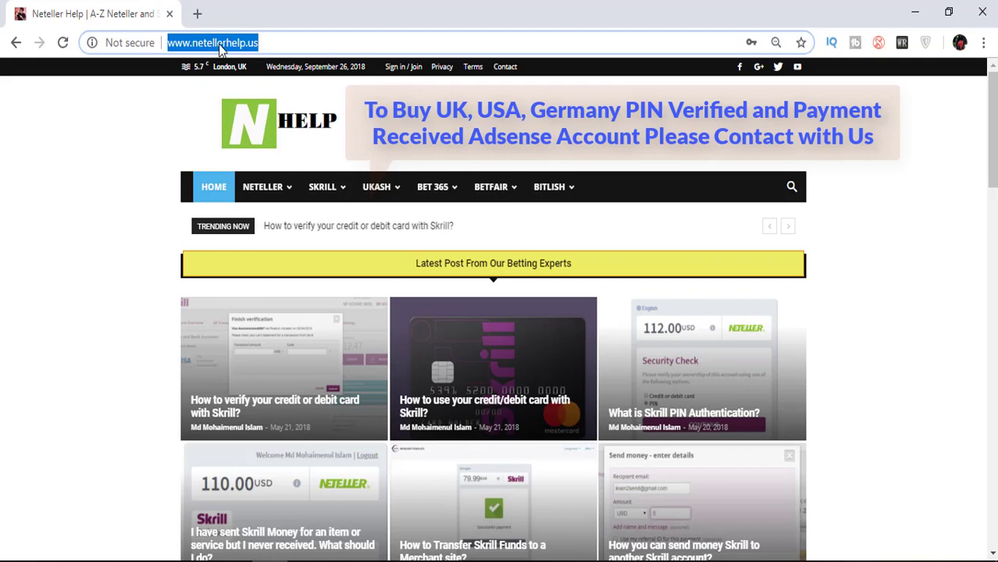
pyautogui.rightClick(219, 48)
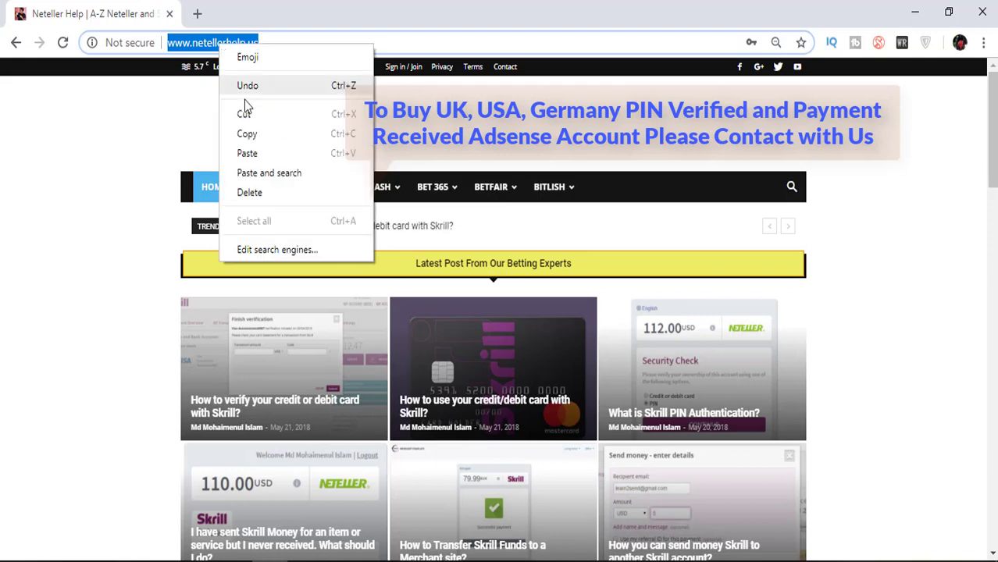
pyautogui.click(246, 134)
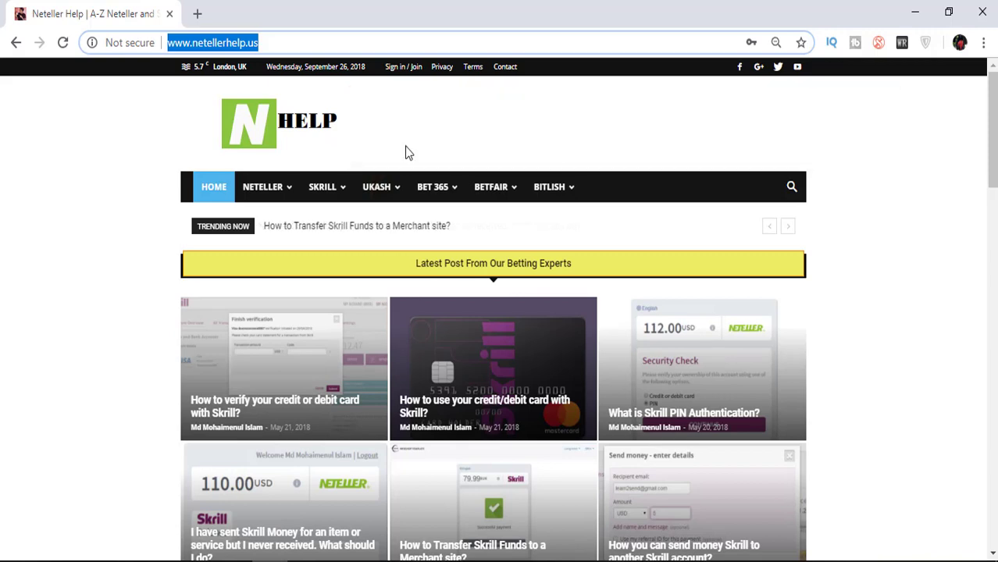
pyautogui.click(994, 145)
pyautogui.moveTo(994, 146)
pyautogui.mouseDown()
pyautogui.moveTo(994, 256)
pyautogui.moveTo(994, 143)
pyautogui.mouseUp()
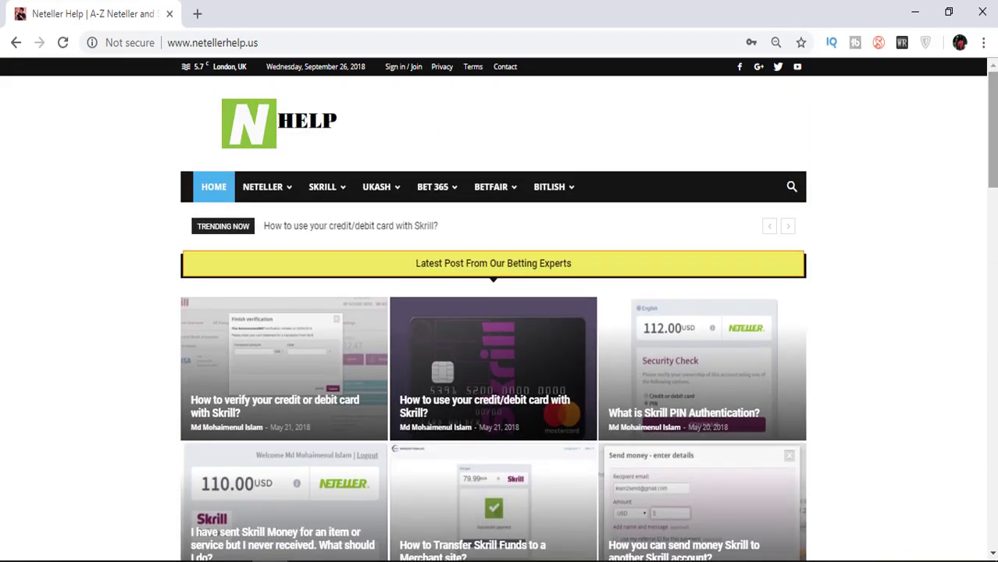
pyautogui.moveTo(322, 187)
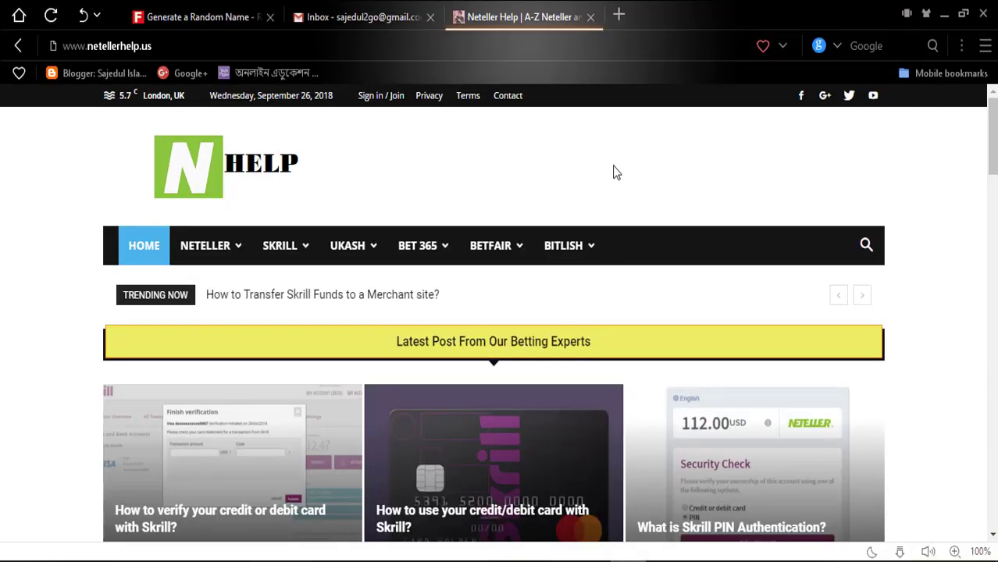
# - Open the Google AdSense site in a new browser tab and start its sign-up
pyautogui.click(619, 15)
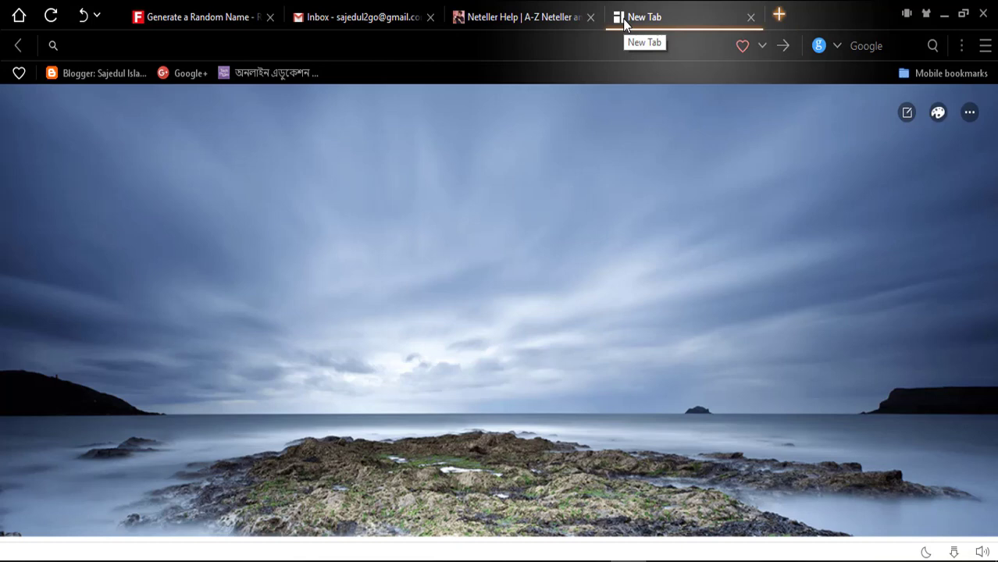
pyautogui.write('adse')
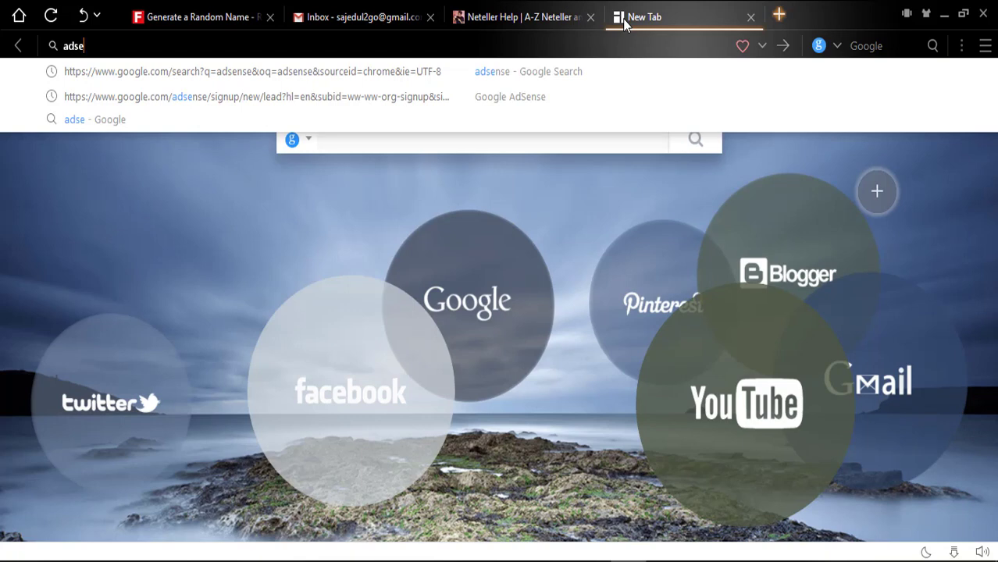
pyautogui.press('Down')
pyautogui.press('Down')
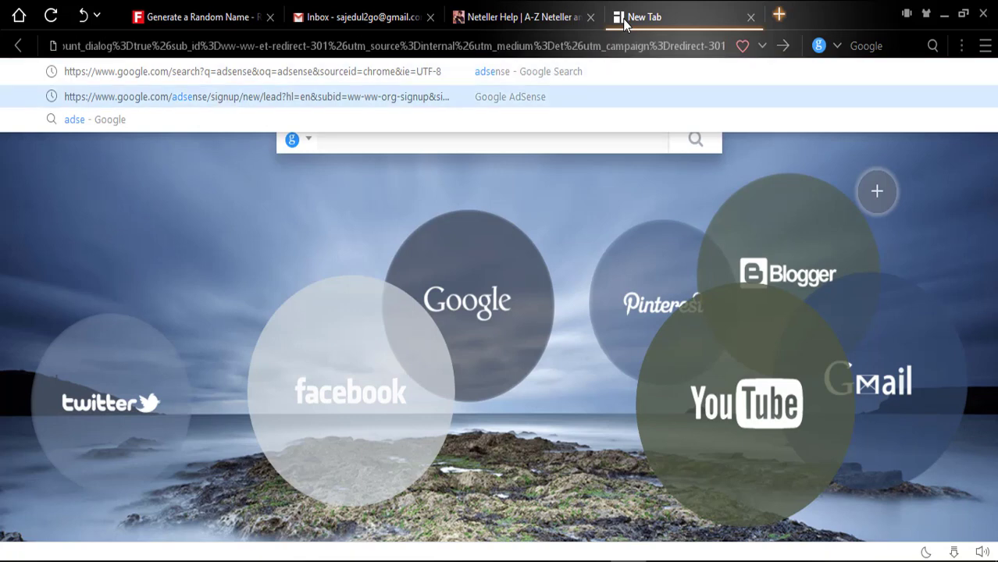
pyautogui.press('Up')
pyautogui.hotkey('ctrl', 'a')
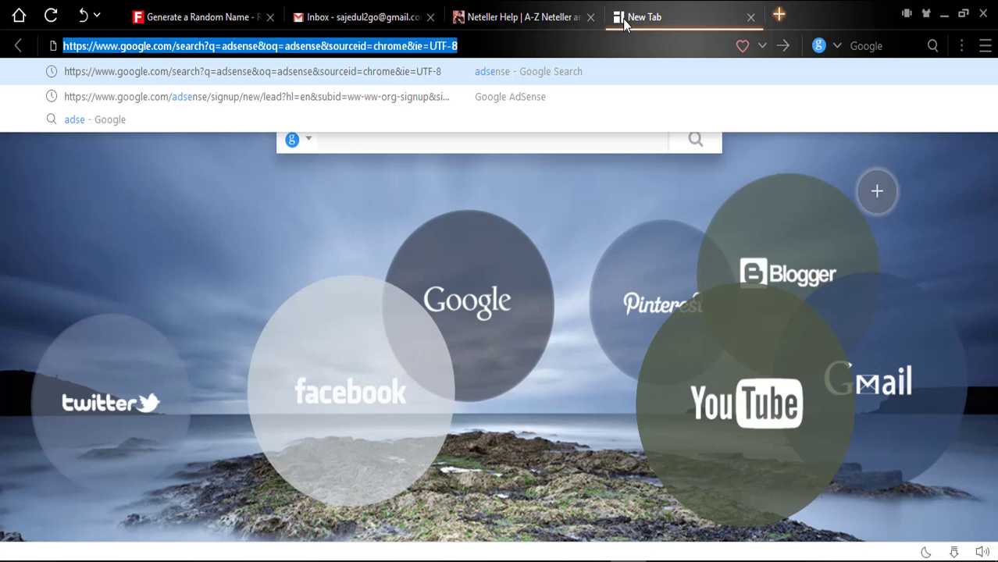
pyautogui.write('adsense')
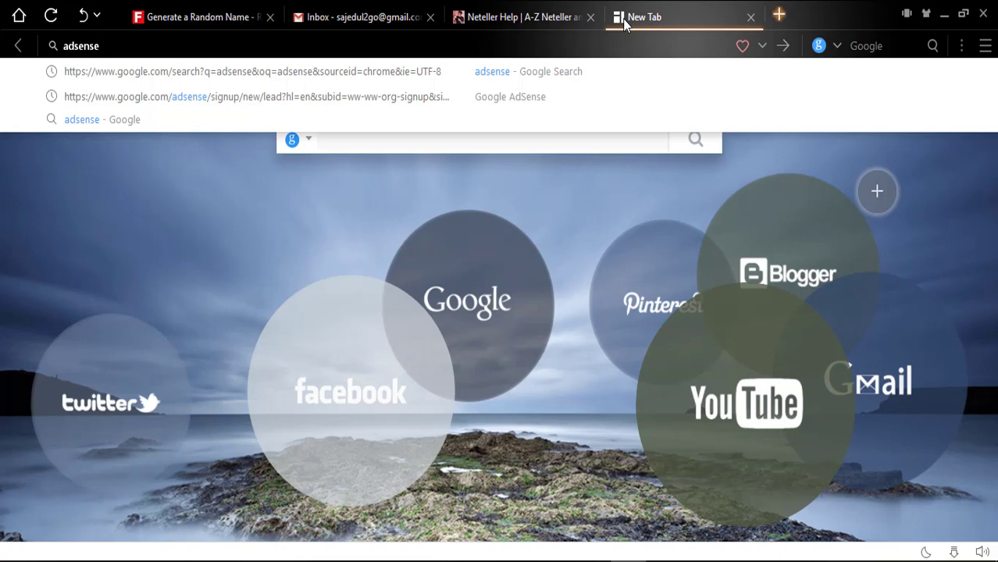
pyautogui.hotkey('ctrl', 'Return')
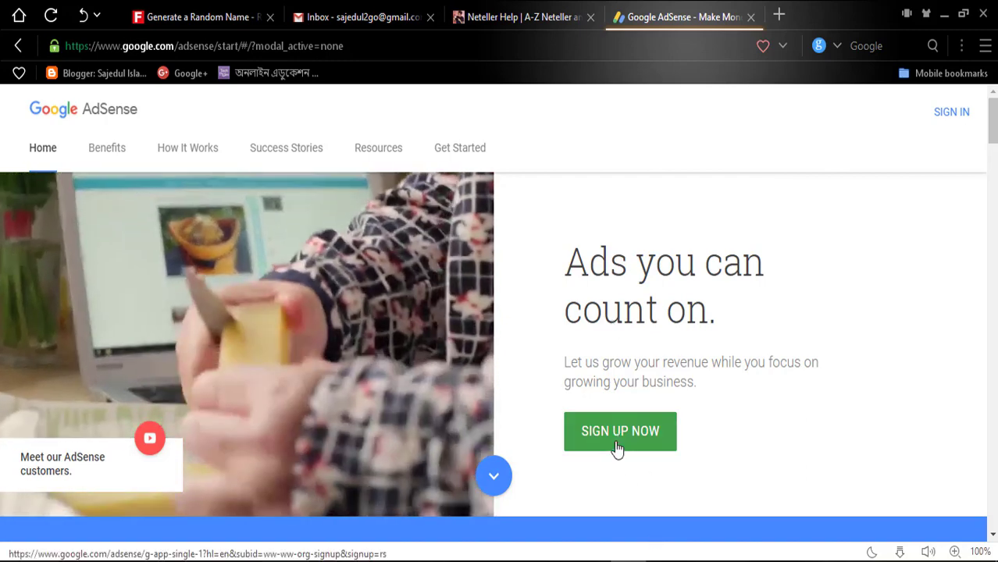
pyautogui.click(617, 446)
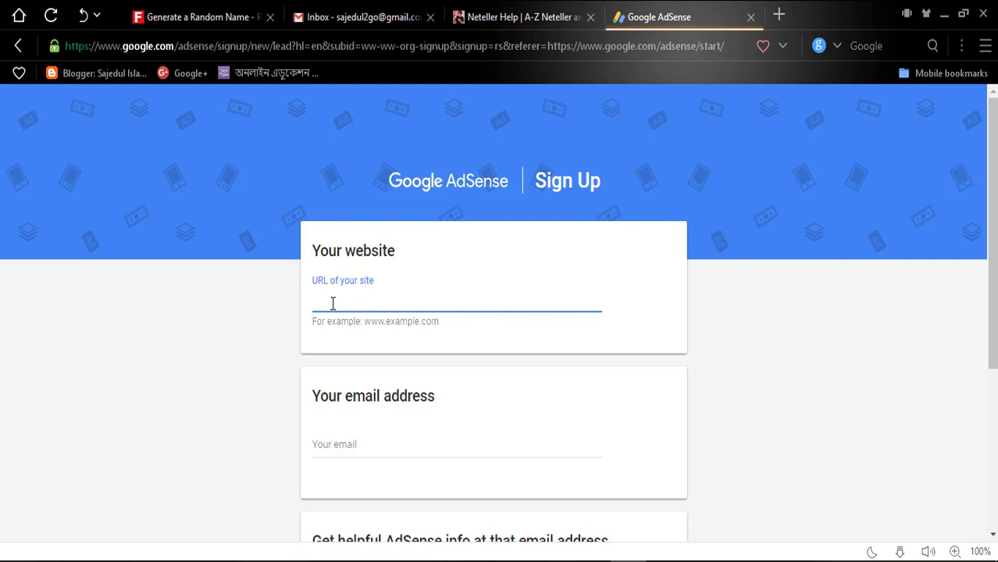
pyautogui.hotkey('ctrl', 'v')
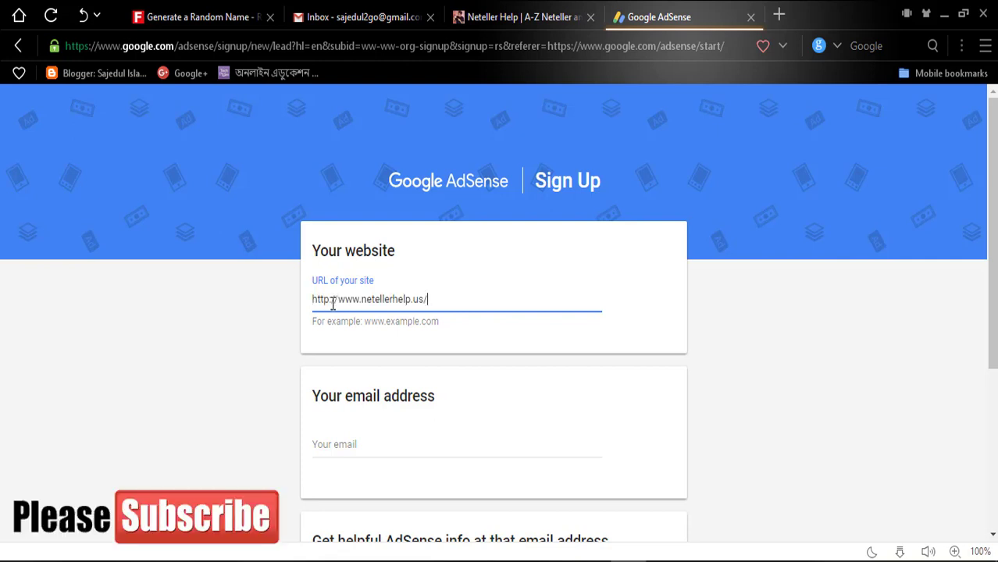
pyautogui.moveTo(995, 258); pyautogui.dragTo(987, 321)
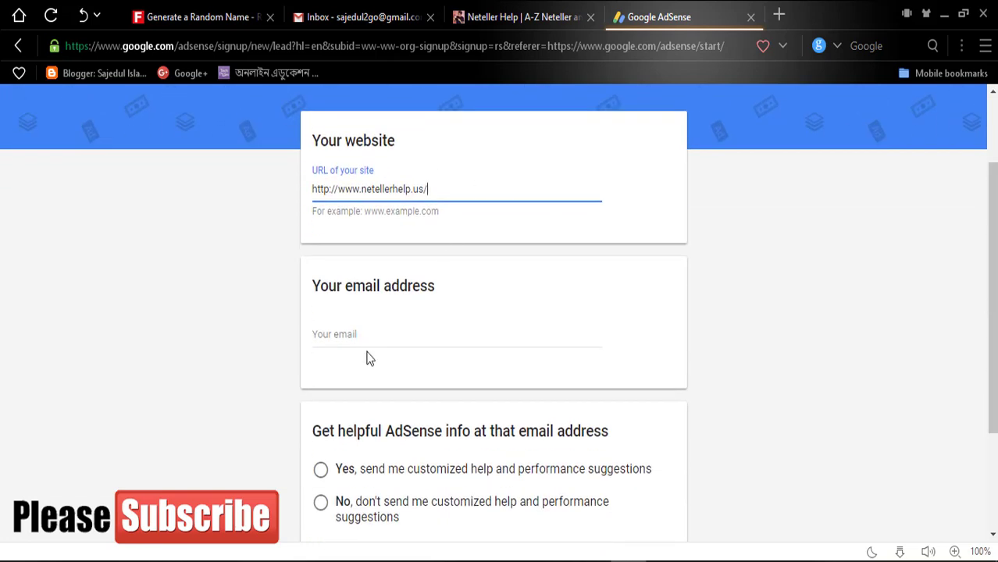
pyautogui.click(331, 334)
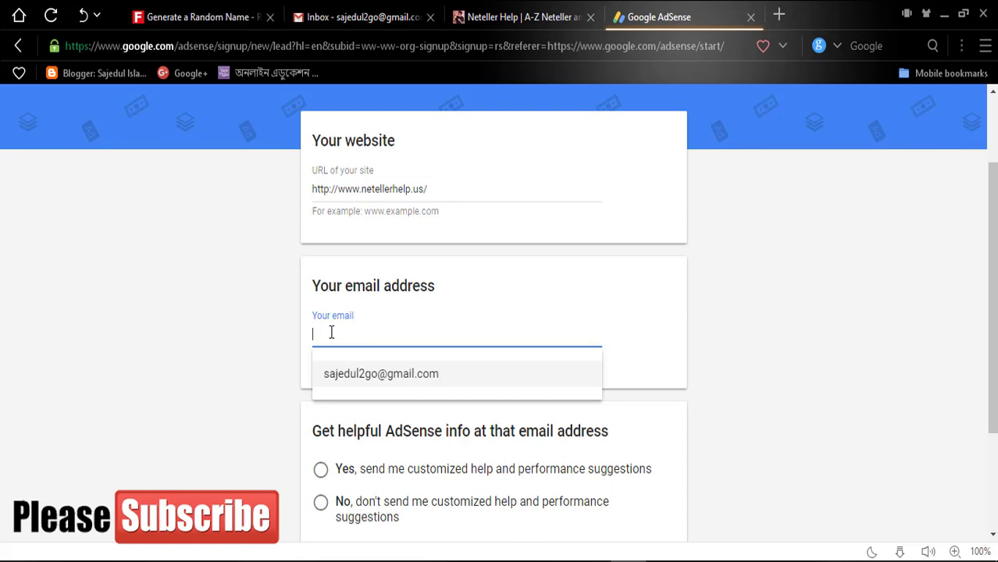
pyautogui.click(389, 383)
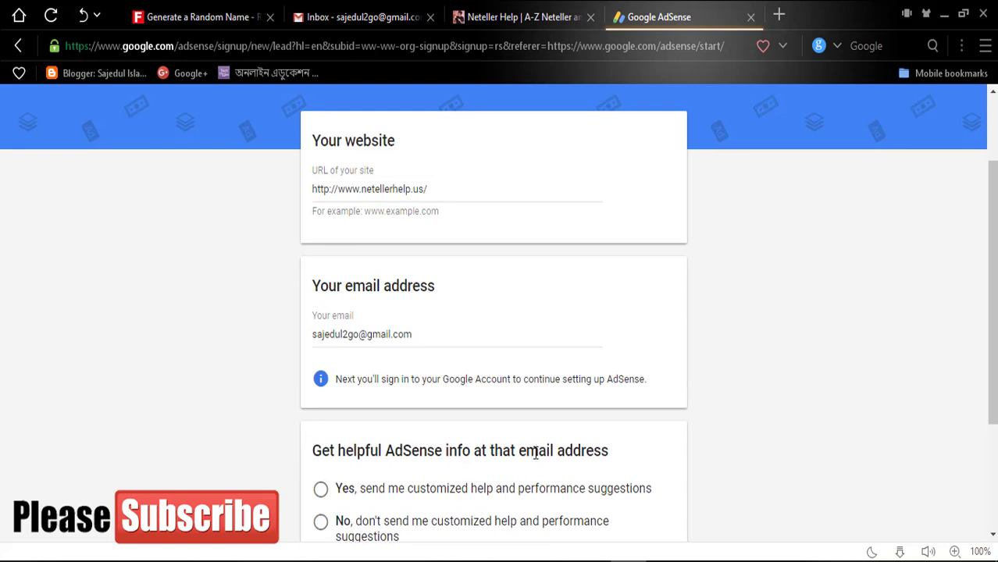
# - Opt in to customized help and performance suggestions, and save the website and email details to continue
pyautogui.moveTo(993, 343); pyautogui.dragTo(994, 412)
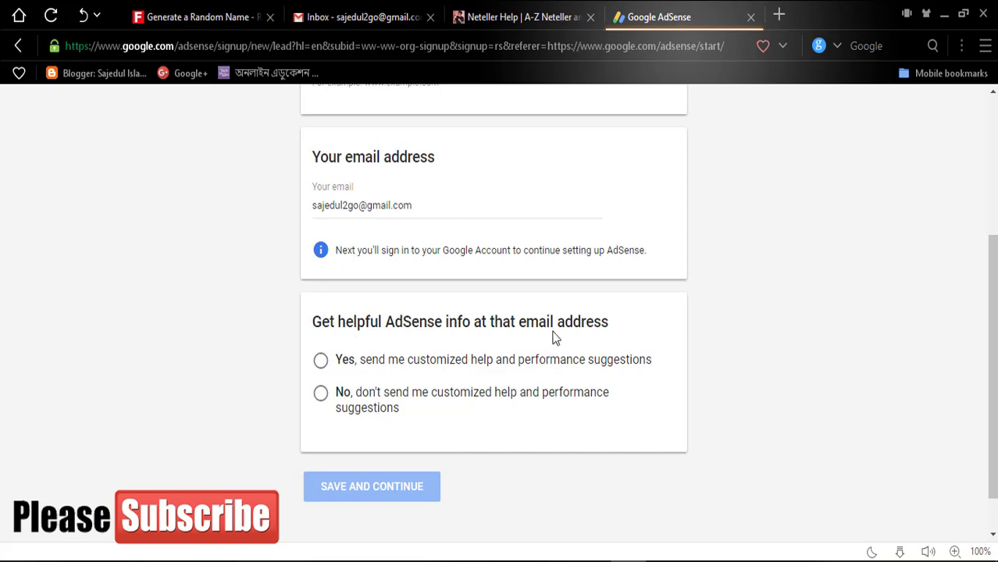
pyautogui.click(351, 370)
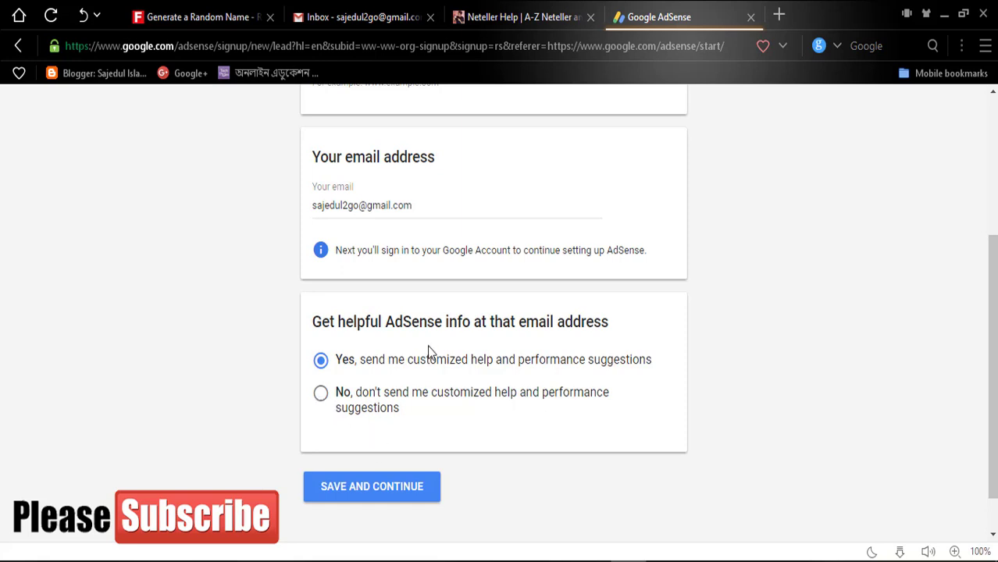
pyautogui.moveTo(995, 369); pyautogui.dragTo(995, 300)
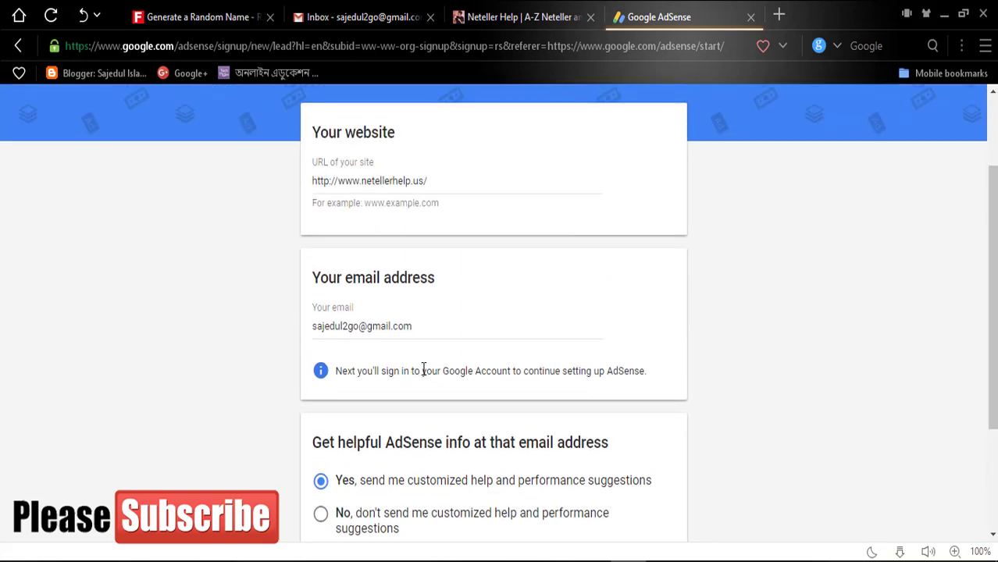
pyautogui.moveTo(994, 277); pyautogui.dragTo(993, 356)
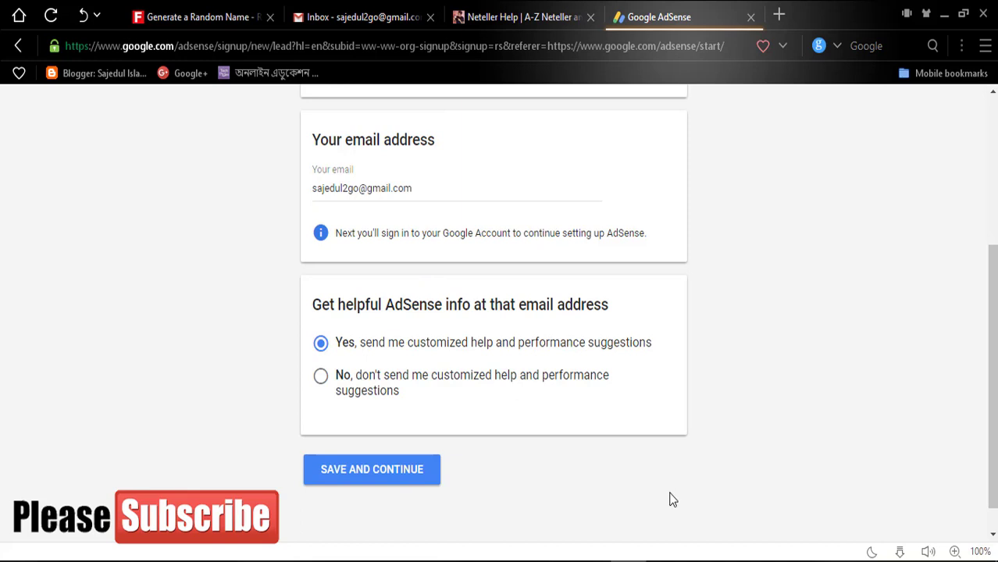
pyautogui.click(372, 472)
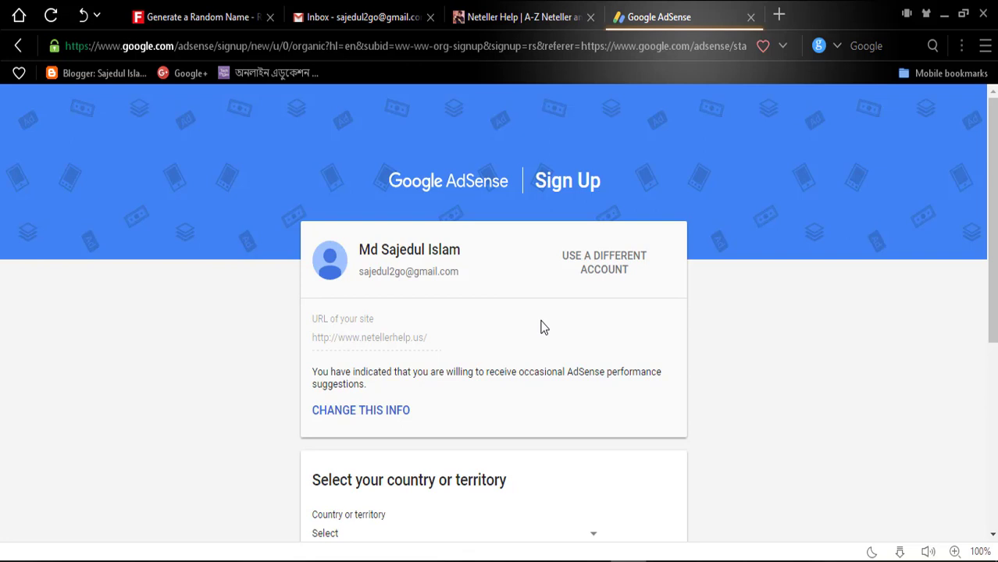
# - Set the country or territory for the AdSense account to United Kingdom
pyautogui.scroll(-3, 544, 327)
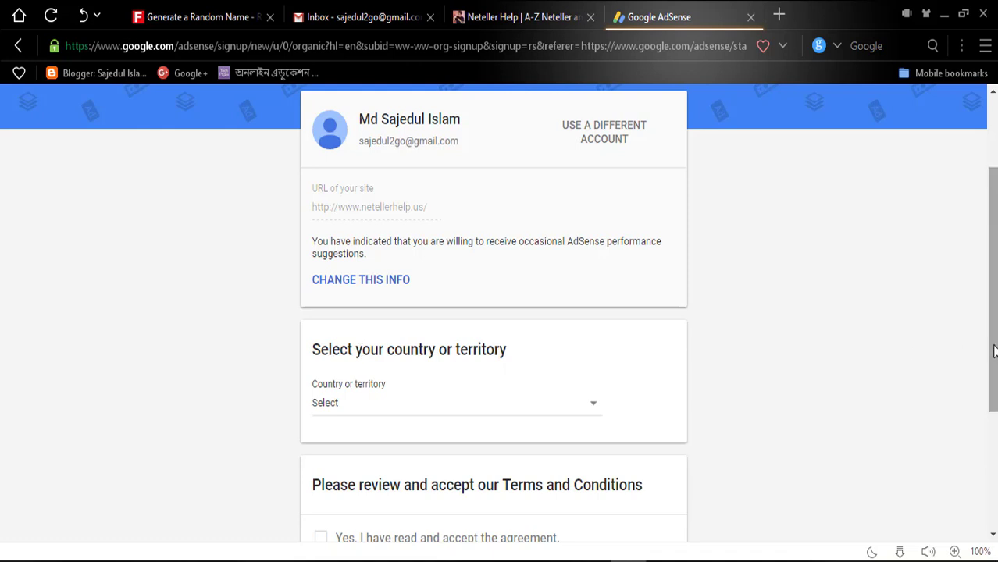
pyautogui.moveTo(994, 351); pyautogui.dragTo(983, 425)
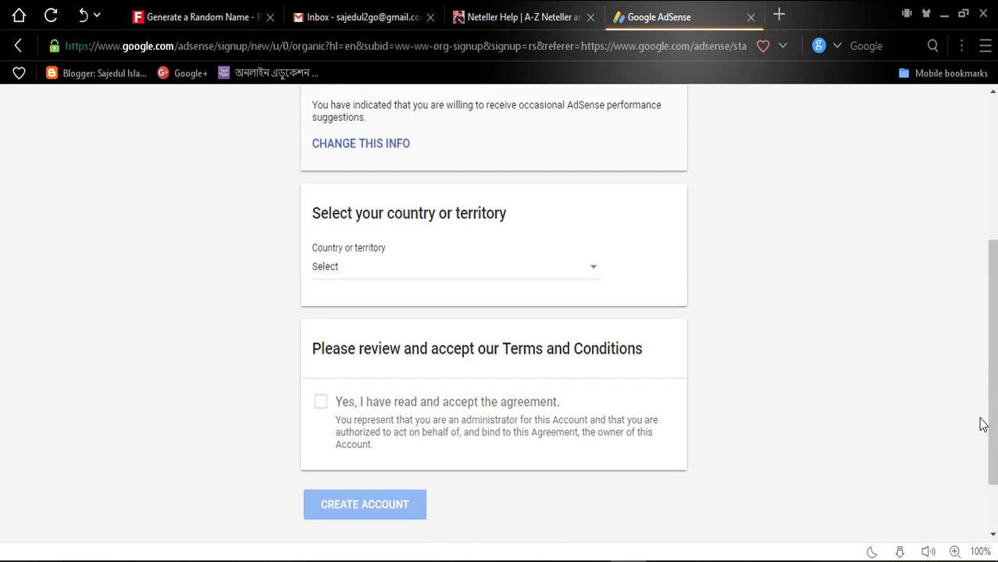
pyautogui.click(446, 281)
pyautogui.write('united states')
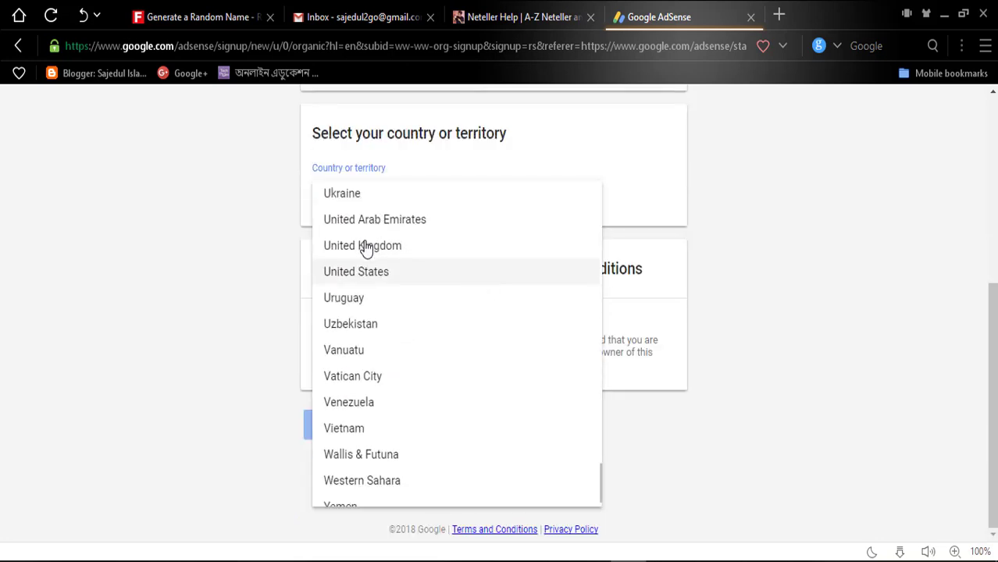
pyautogui.click(366, 247)
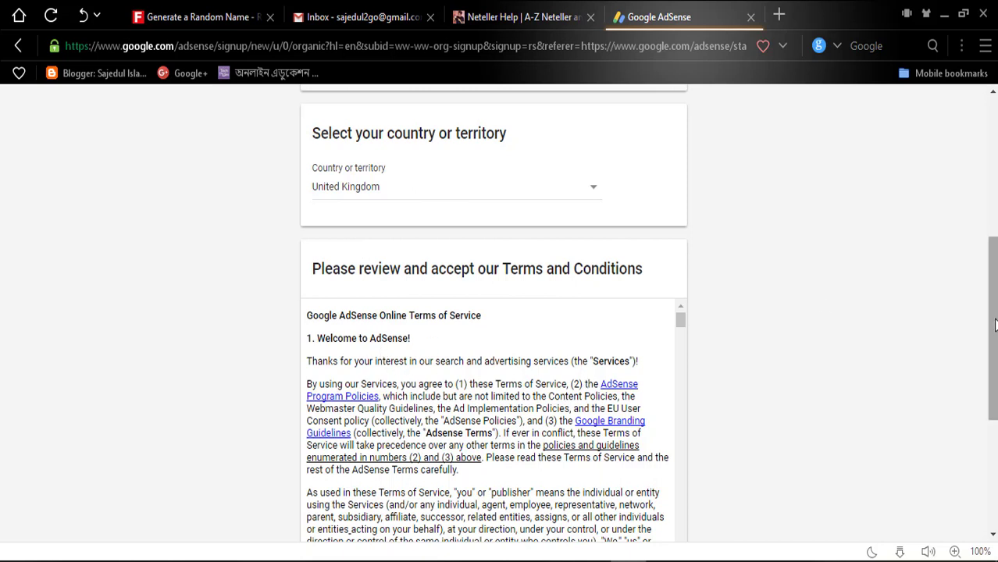
# - Accept the AdSense Terms and Conditions agreement and create the account
pyautogui.moveTo(993, 325); pyautogui.dragTo(996, 415)
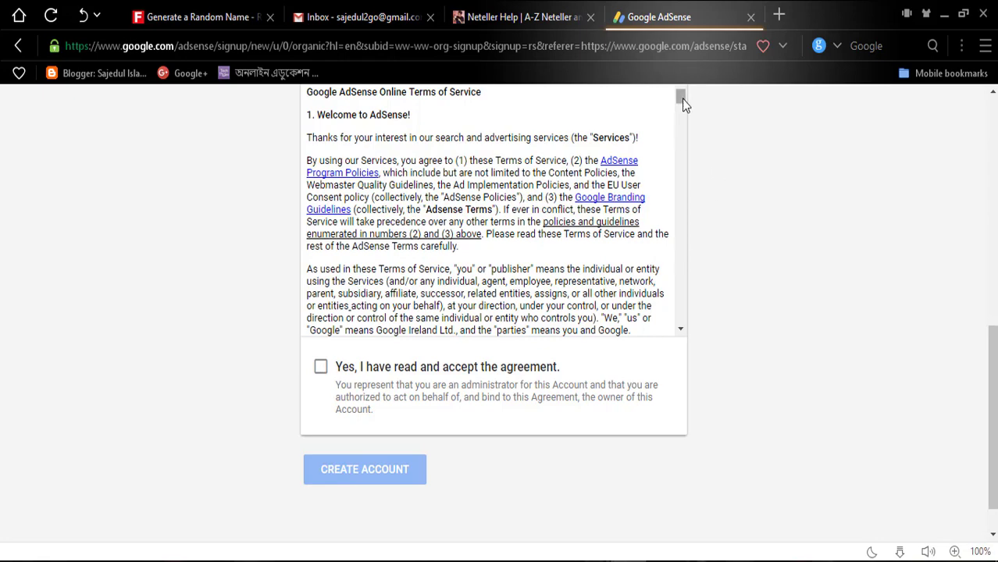
pyautogui.moveTo(683, 98); pyautogui.dragTo(682, 328)
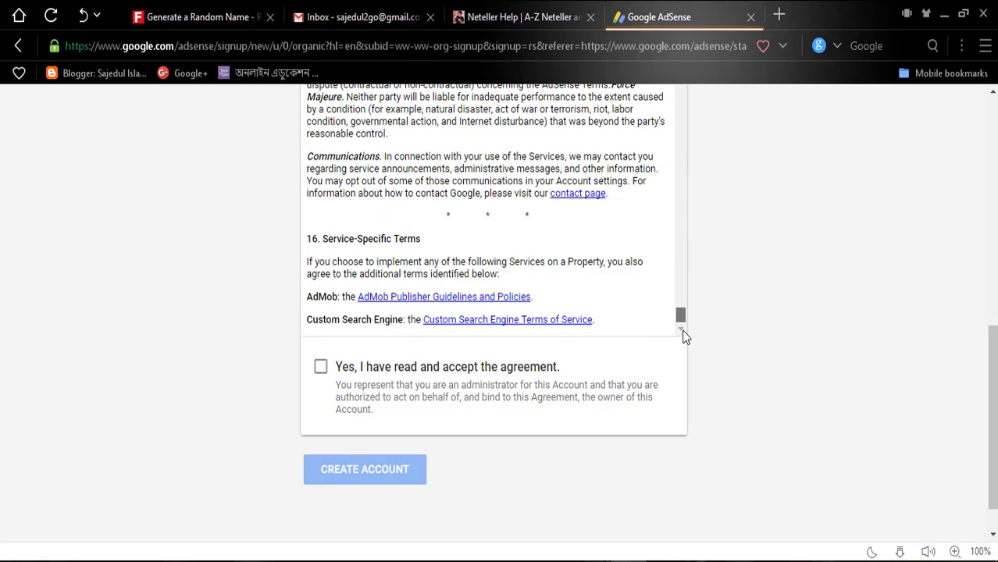
pyautogui.click(344, 376)
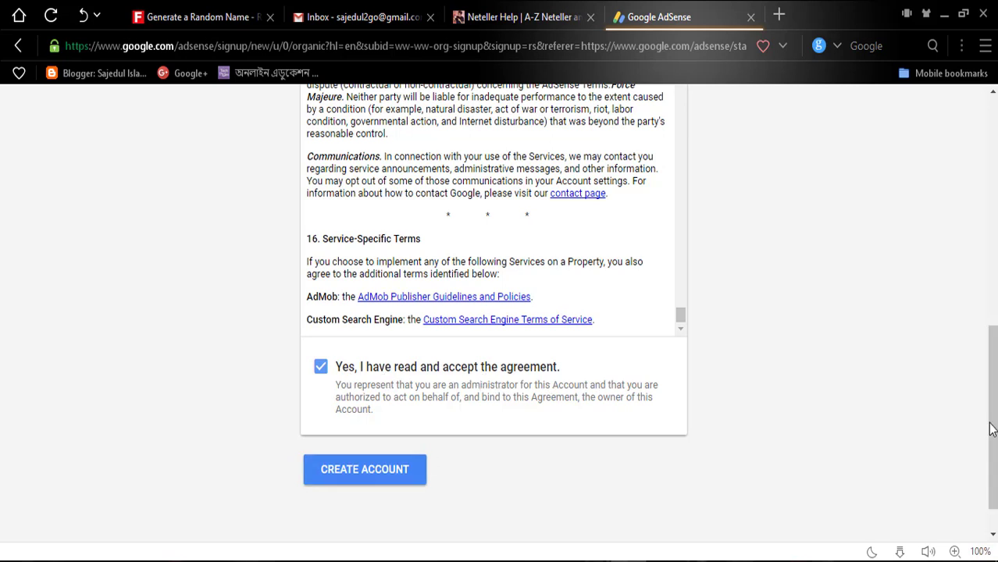
pyautogui.moveTo(994, 428); pyautogui.dragTo(948, 489)
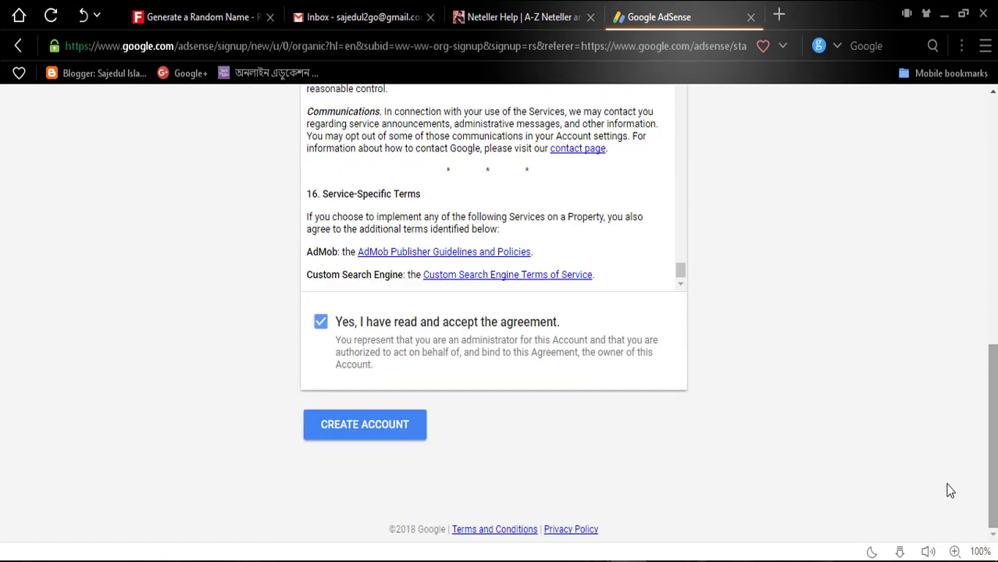
pyautogui.click(384, 434)
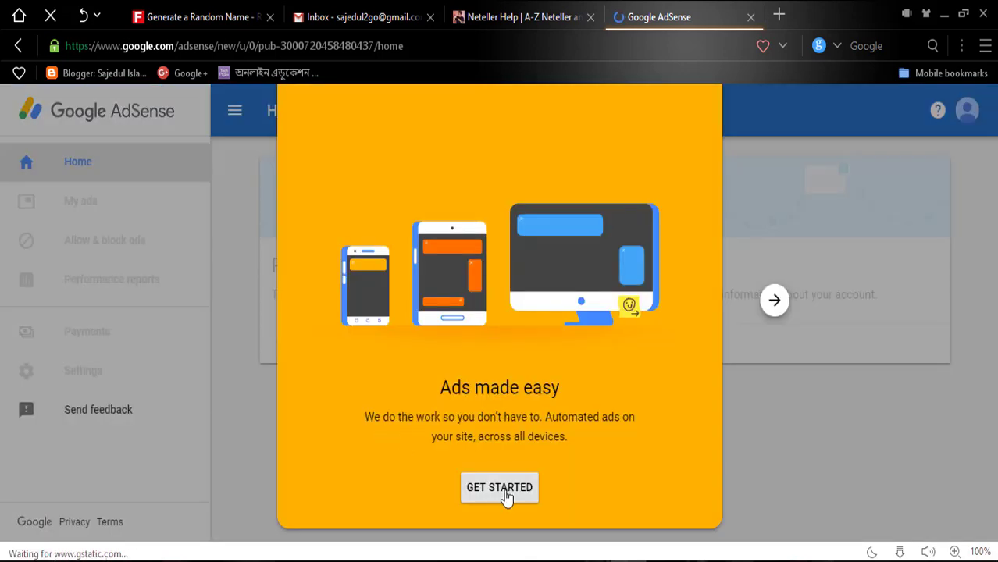
# - Begin the AdSense setup and review the payments profile, customer info and primary contact in the payment address details
pyautogui.click(504, 494)
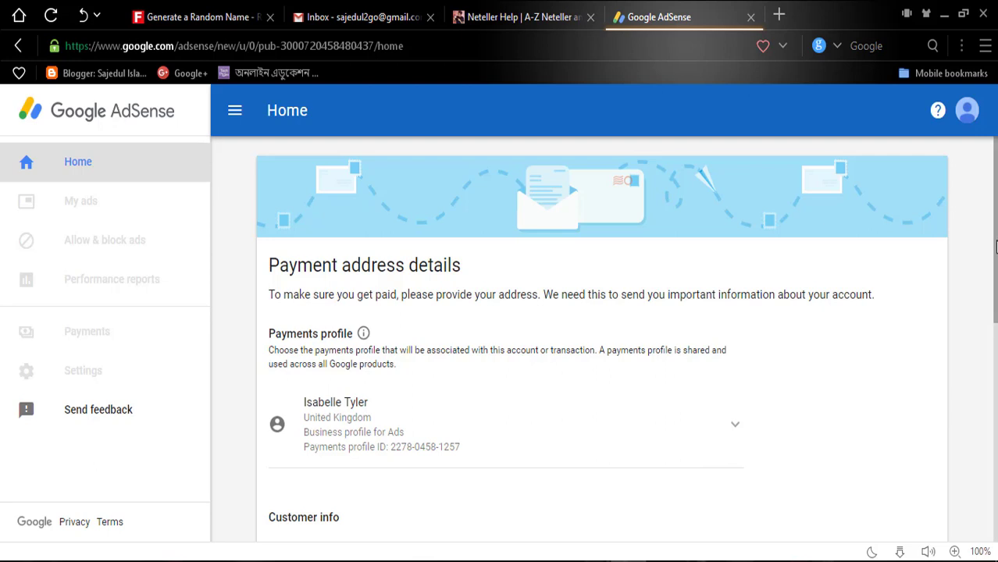
pyautogui.moveTo(995, 250); pyautogui.dragTo(988, 341)
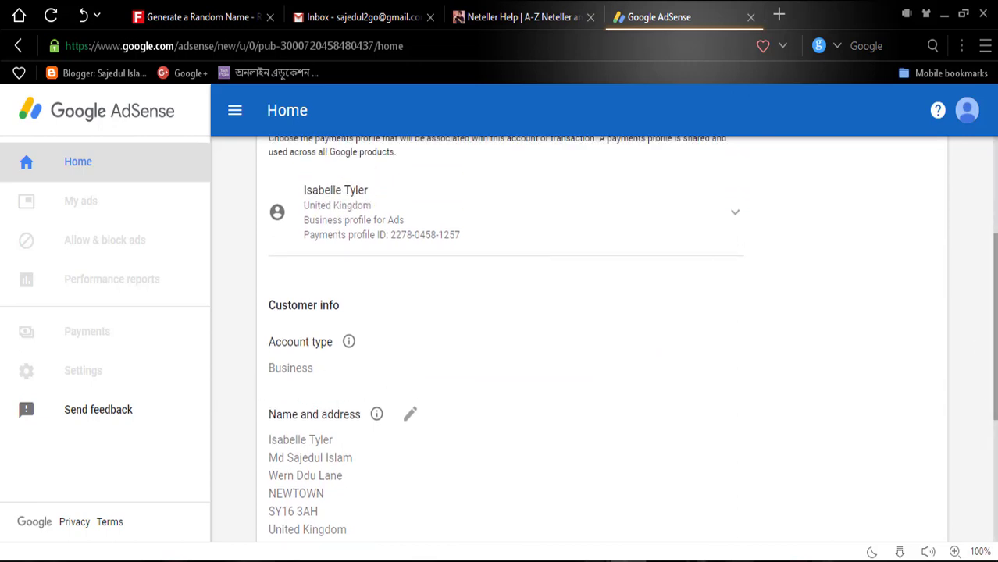
pyautogui.moveTo(995, 291); pyautogui.dragTo(994, 404)
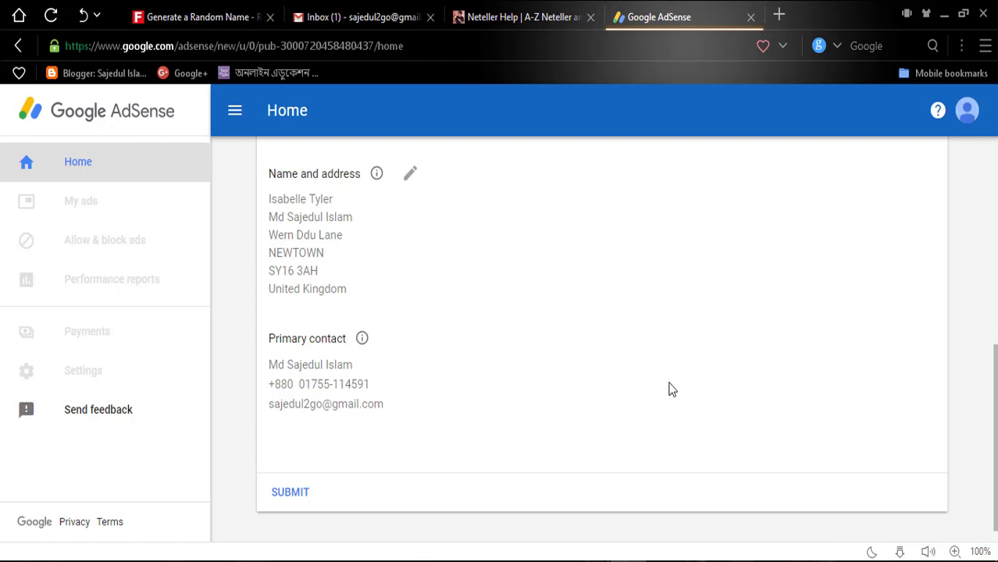
pyautogui.moveTo(996, 407); pyautogui.dragTo(996, 219)
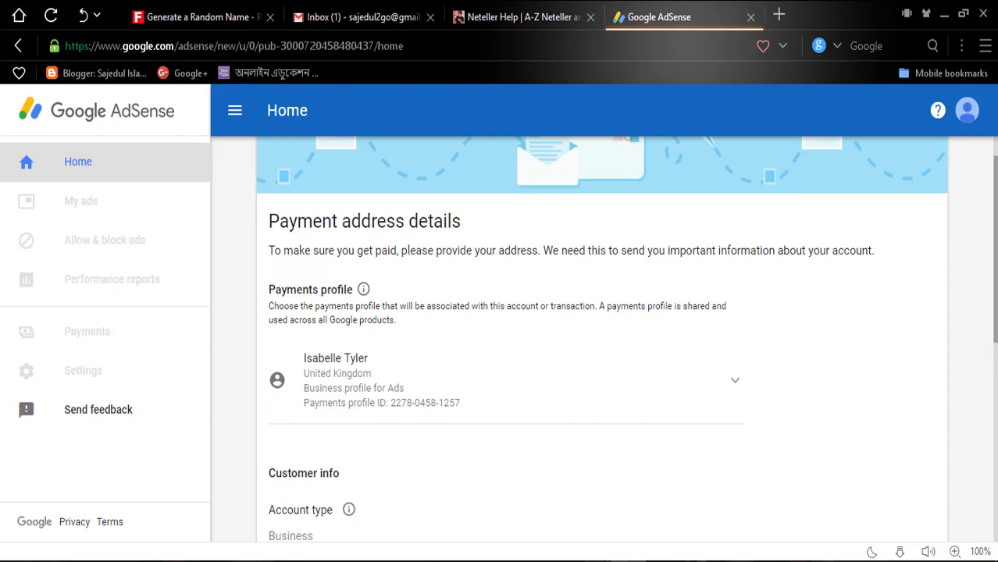
pyautogui.scroll(-1, 517, 330)
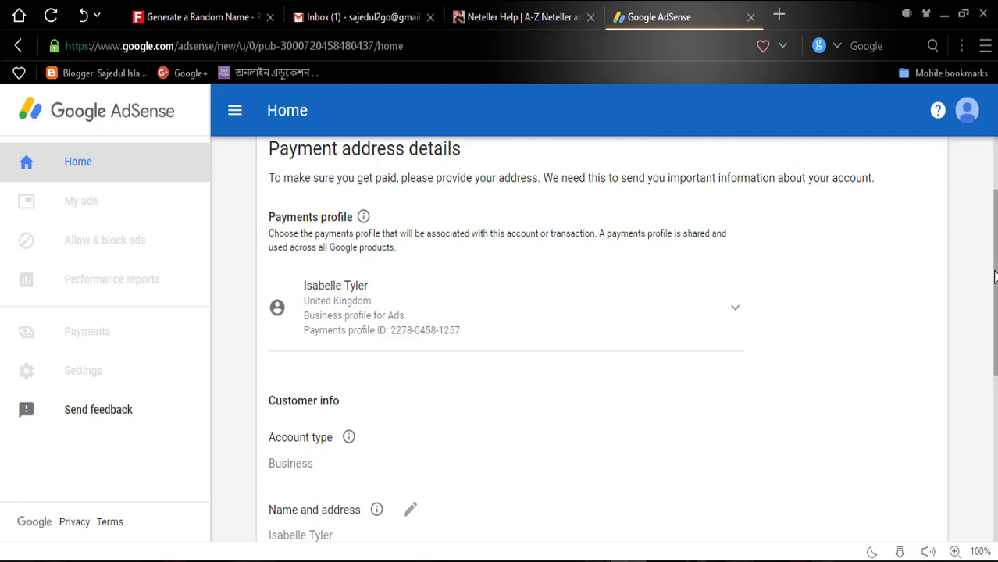
pyautogui.moveTo(994, 277); pyautogui.dragTo(993, 379)
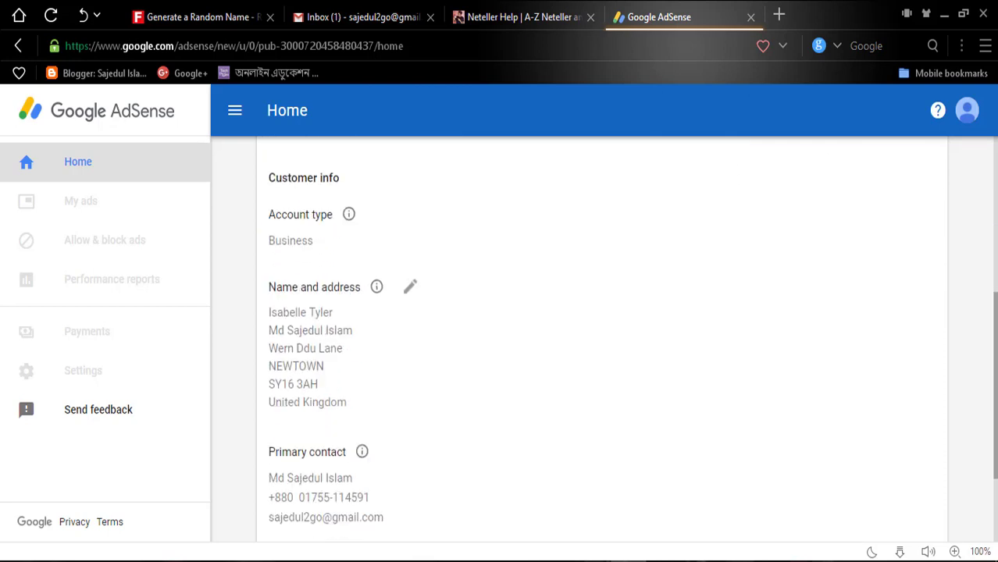
pyautogui.click(413, 288)
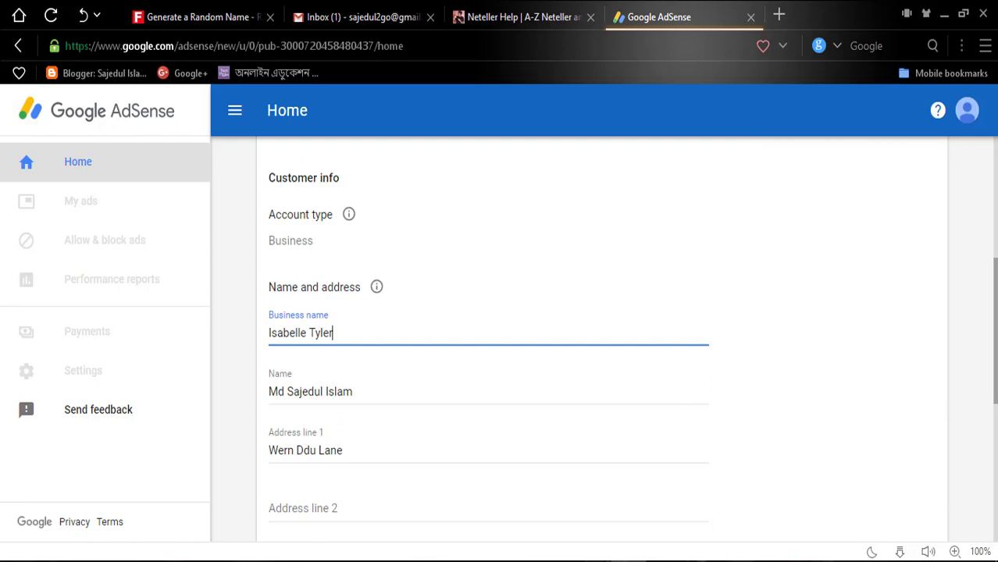
pyautogui.moveTo(995, 329); pyautogui.dragTo(994, 375)
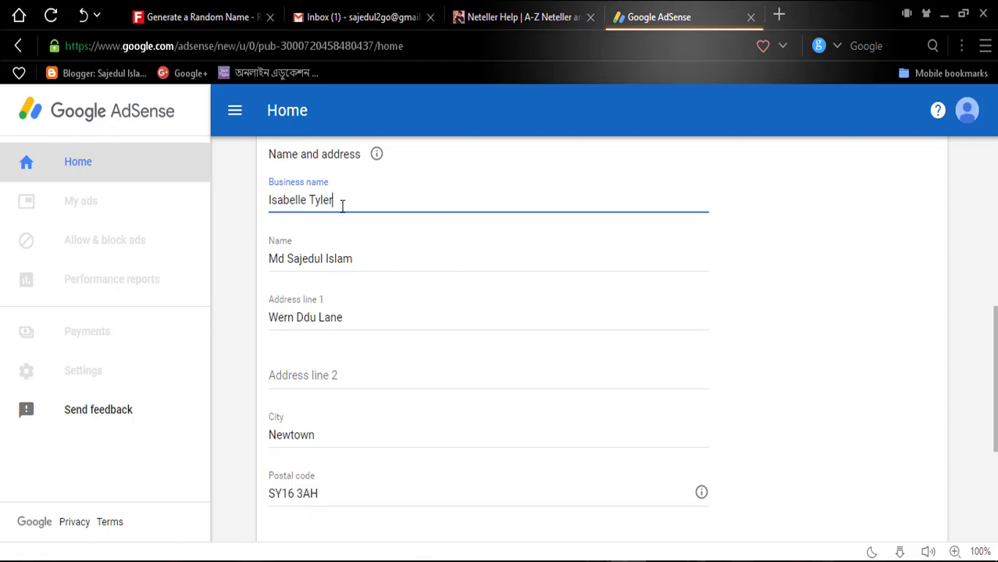
pyautogui.click(959, 269)
pyautogui.scroll(1, 594, 336)
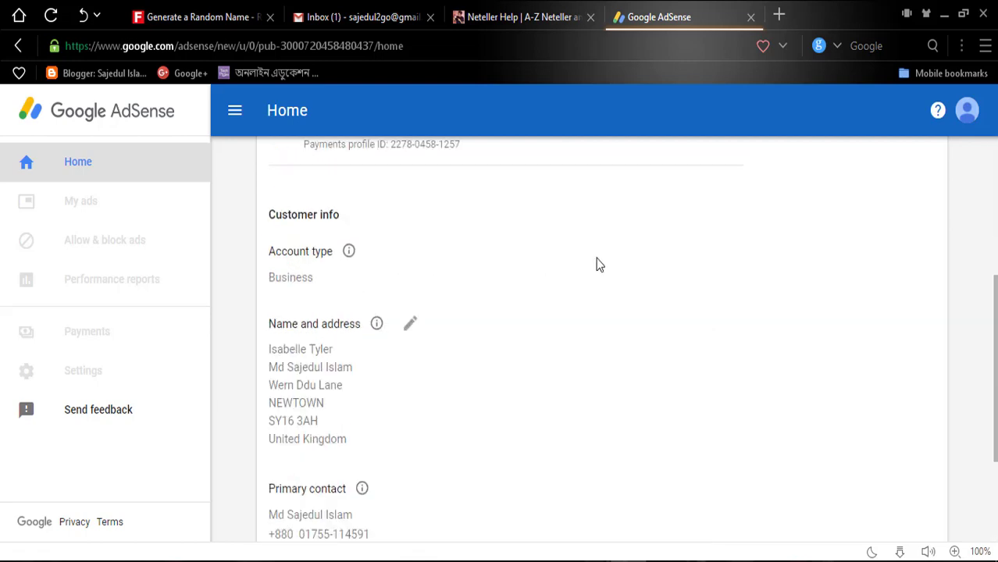
# - Open the name and address for editing, check the prefilled fields and submit the payment address details
pyautogui.click(412, 324)
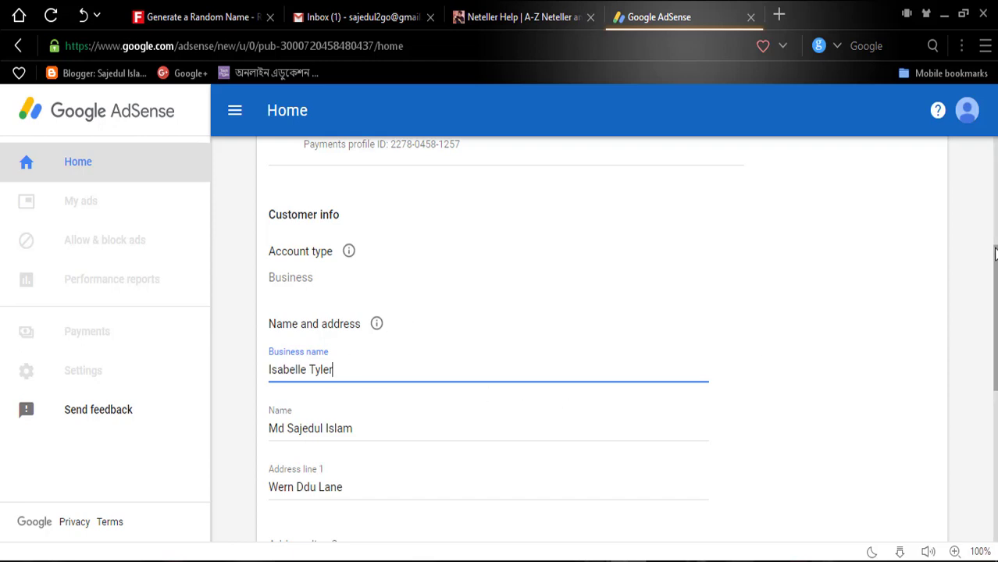
pyautogui.scroll(-1, 995, 252)
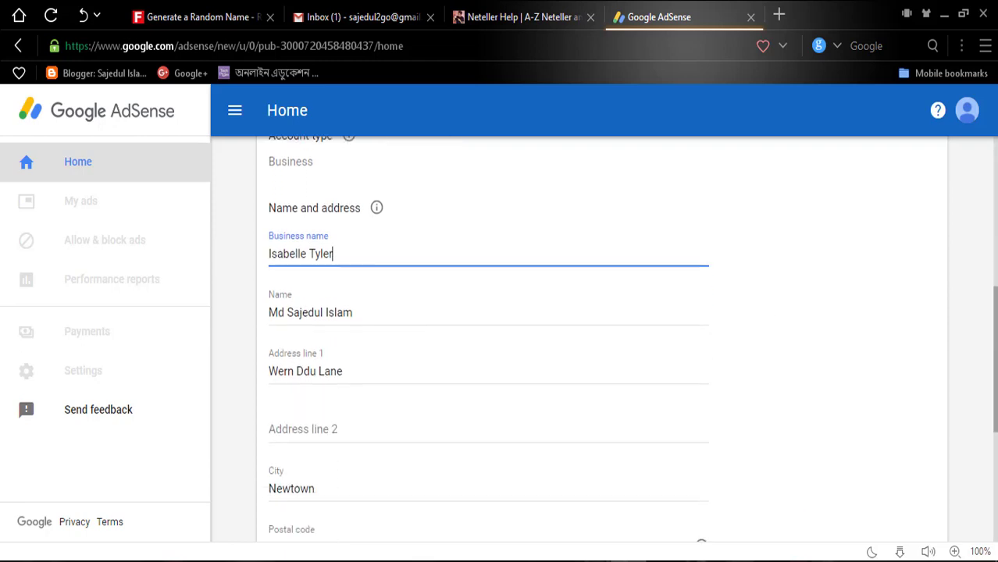
pyautogui.scroll(-4, 996, 416)
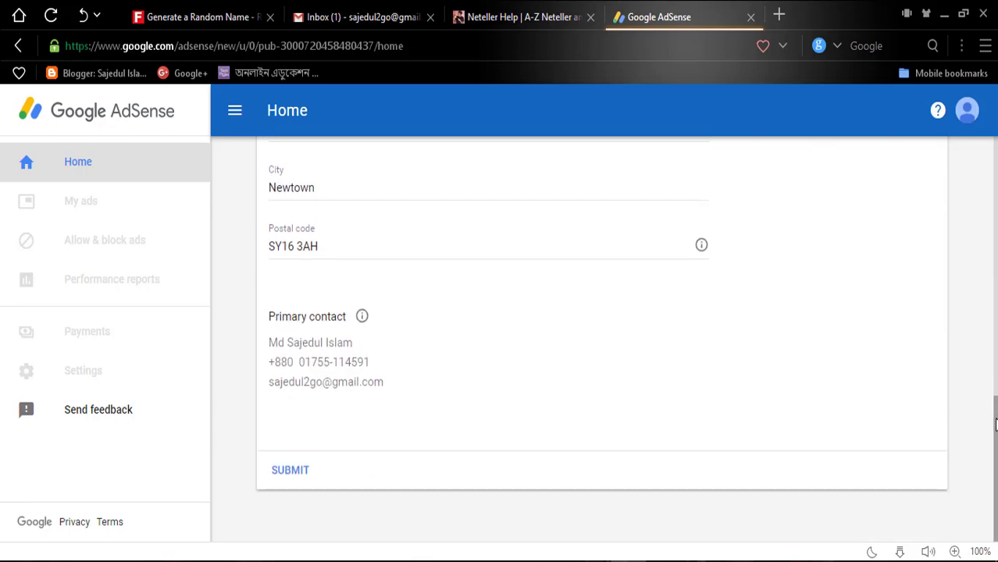
pyautogui.click(290, 471)
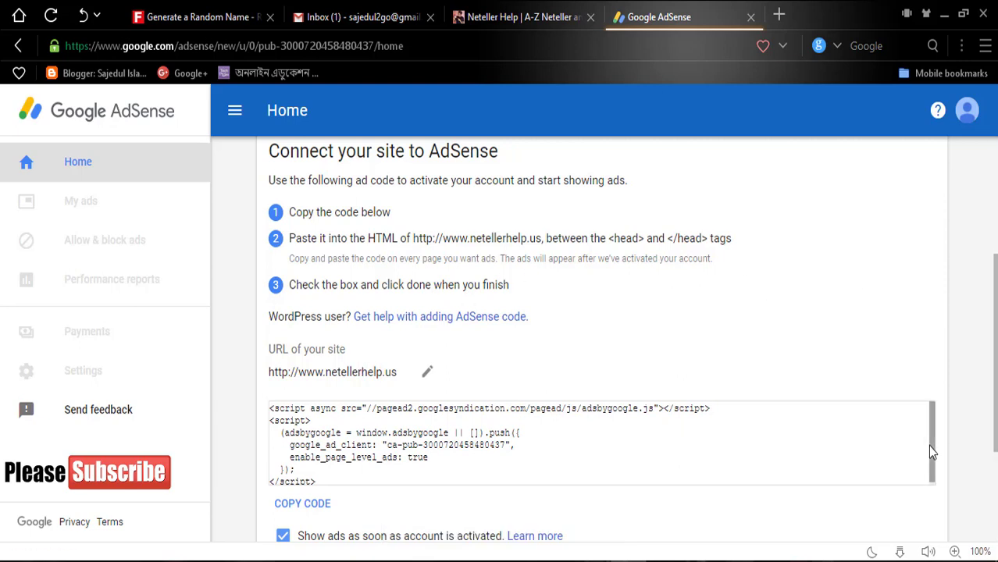
# - Copy the AdSense ad code for the site and switch to the Chrome window with the Neteller Help site
pyautogui.click(309, 508)
pyautogui.moveTo(269, 560)
pyautogui.click(269, 512)
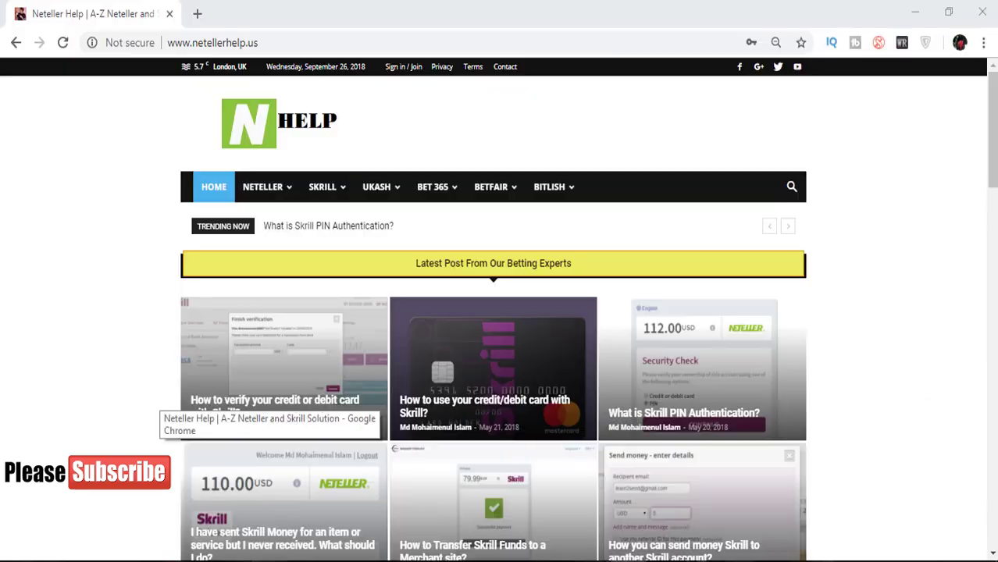
pyautogui.click(295, 41)
pyautogui.click(295, 41)
pyautogui.write('/')
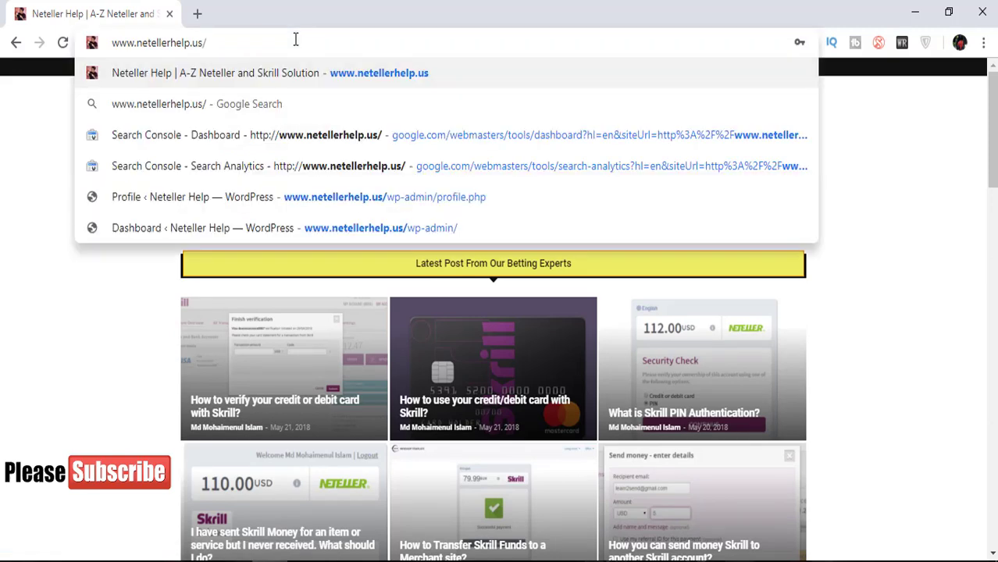
pyautogui.write('w')
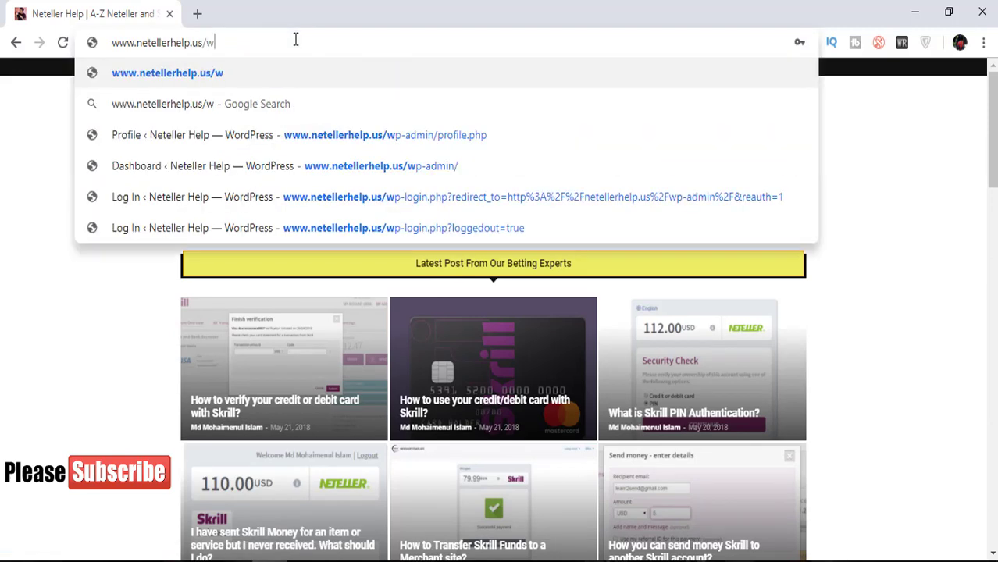
pyautogui.write('p')
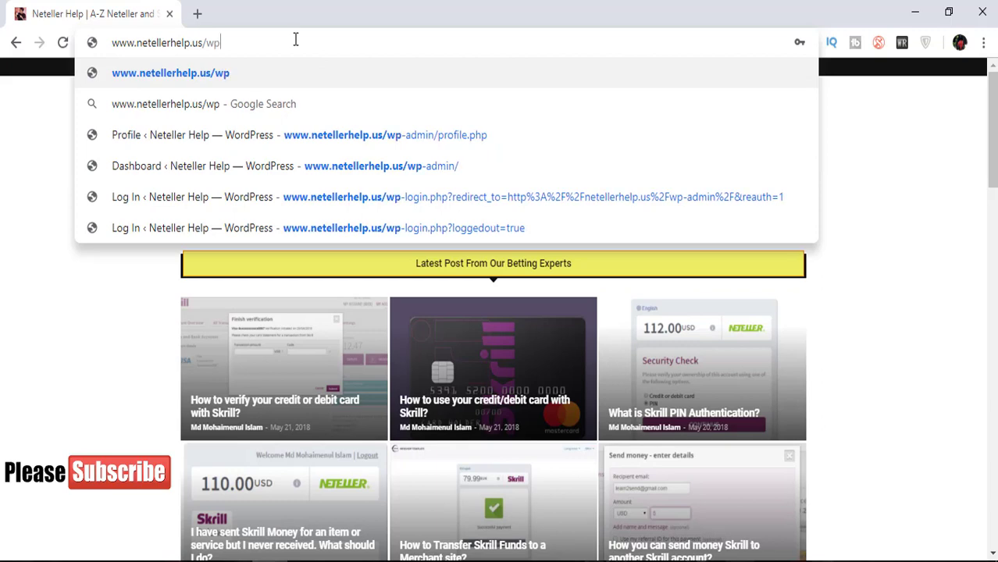
pyautogui.press('Down')
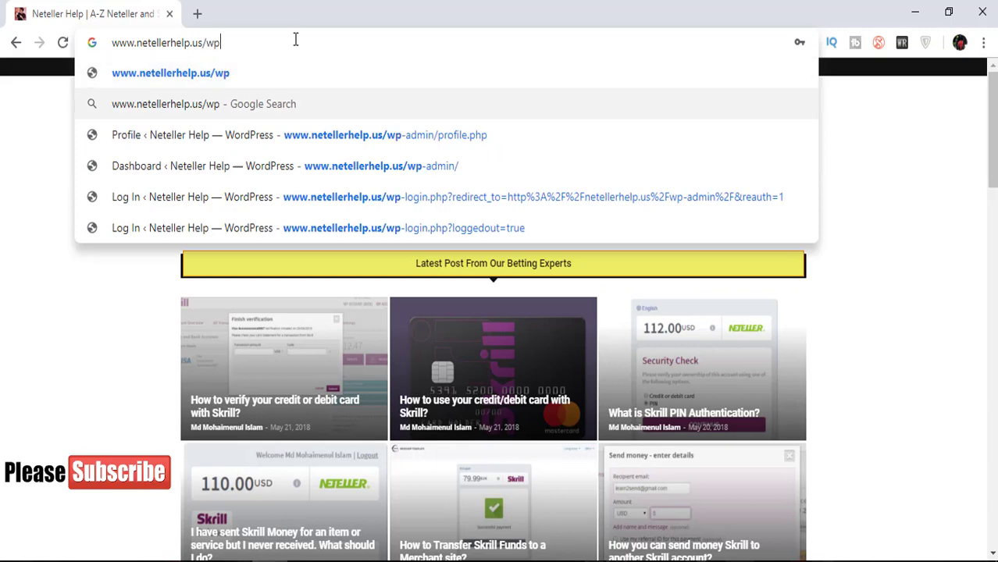
pyautogui.press('Down')
pyautogui.press('Down')
pyautogui.press('Down')
pyautogui.press('Up')
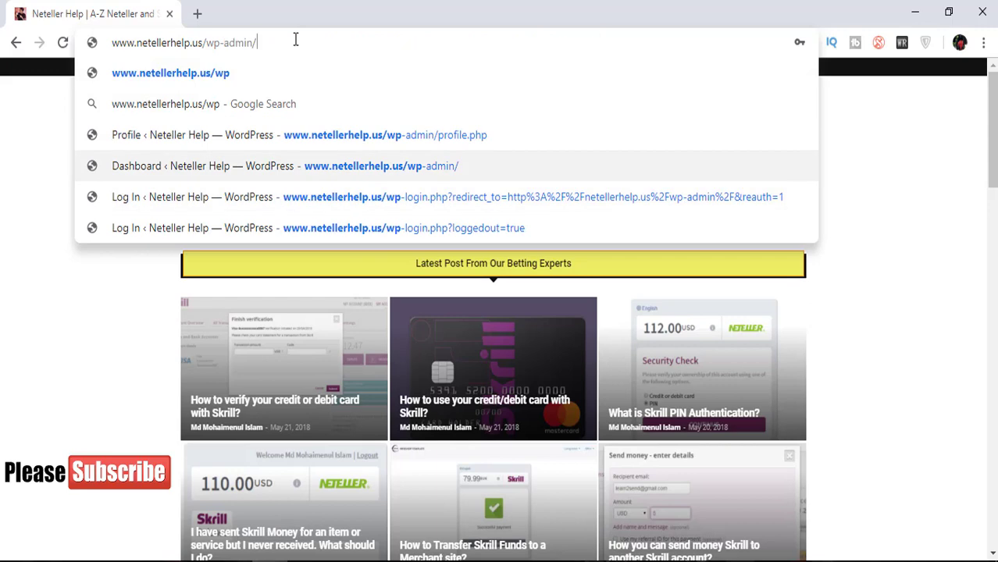
pyautogui.press('Return')
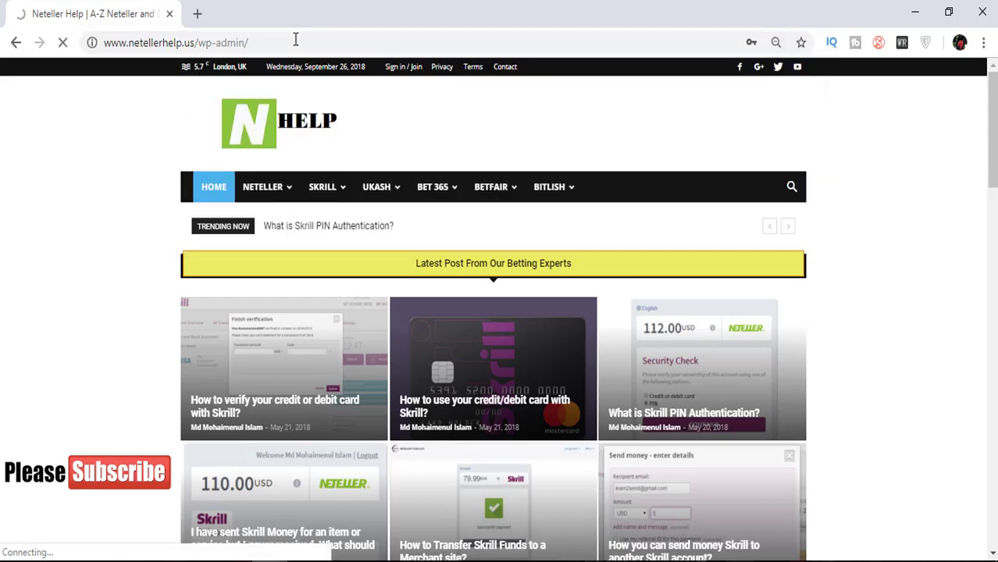
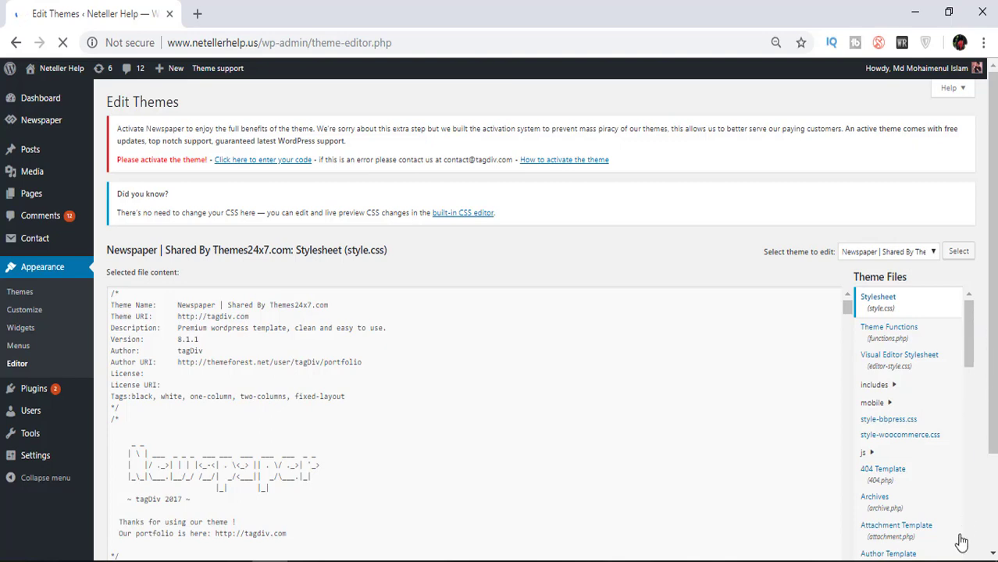
# - Open the Theme Header file (header.php) in the theme editor and place the cursor before the closing </head> tag
pyautogui.scroll(-3, 977, 414)
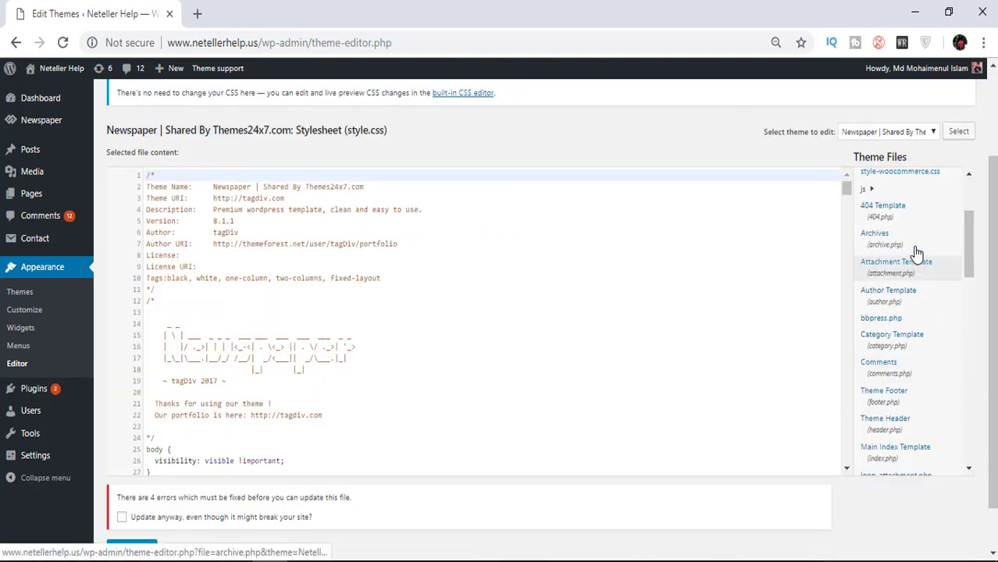
pyautogui.click(885, 429)
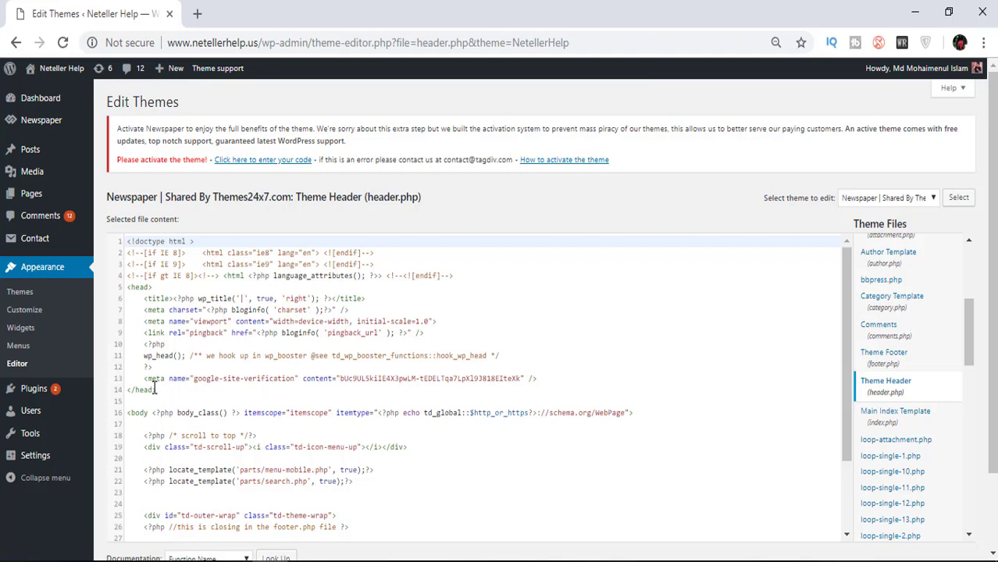
pyautogui.click(540, 382)
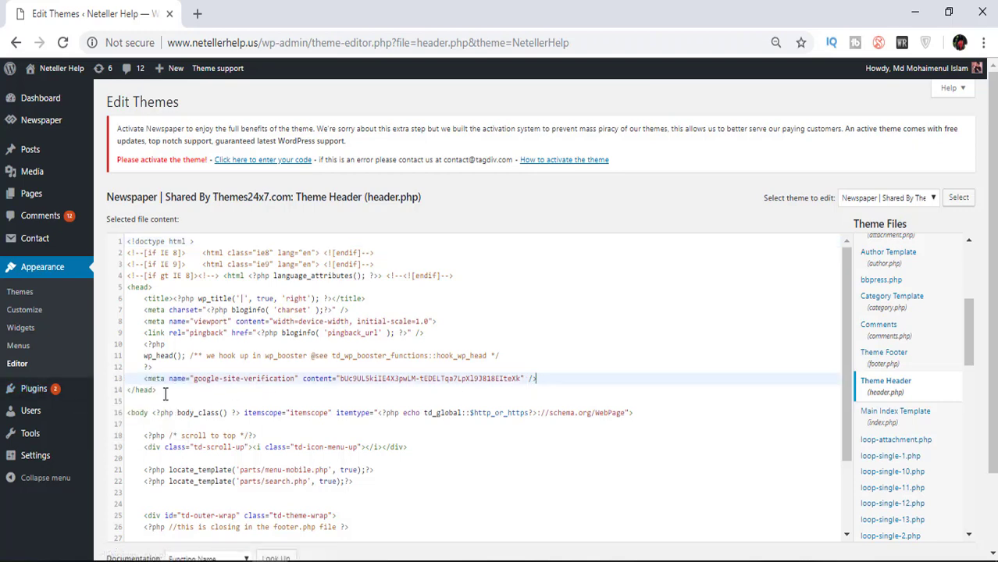
pyautogui.click(129, 392)
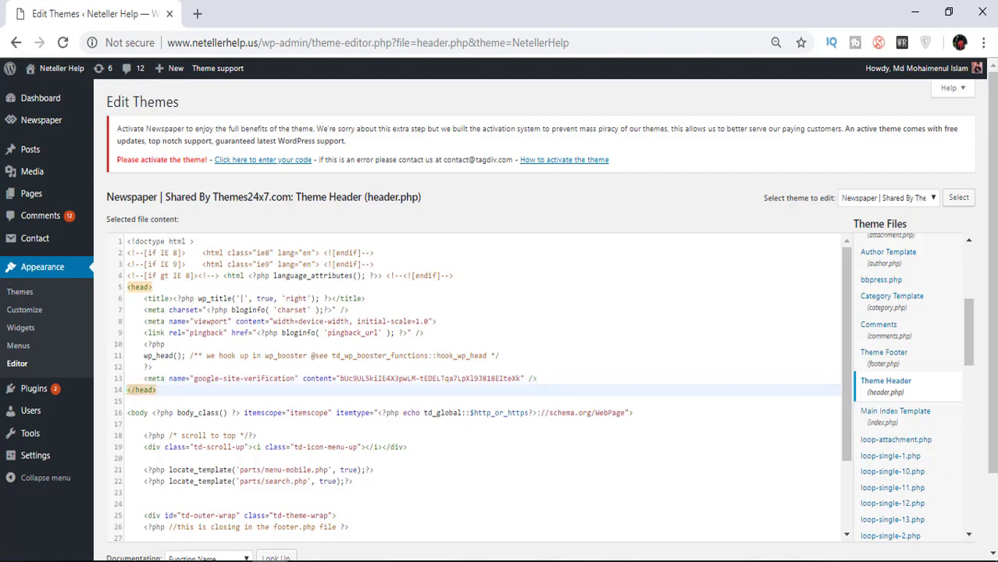
# - Switch to AdSense, highlight the <head> and </head> tags in the code placement instruction, and return to the WordPress theme editor
pyautogui.hotkey('alt', 'Tab')
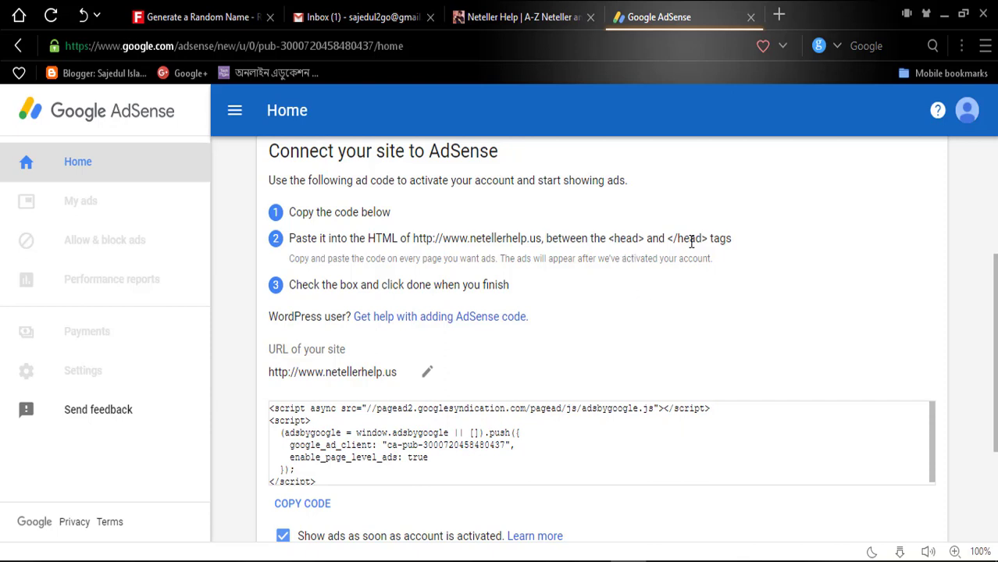
pyautogui.moveTo(704, 239)
pyautogui.mouseDown()
pyautogui.moveTo(286, 239)
pyautogui.moveTo(708, 242)
pyautogui.mouseUp()
pyautogui.click(610, 239)
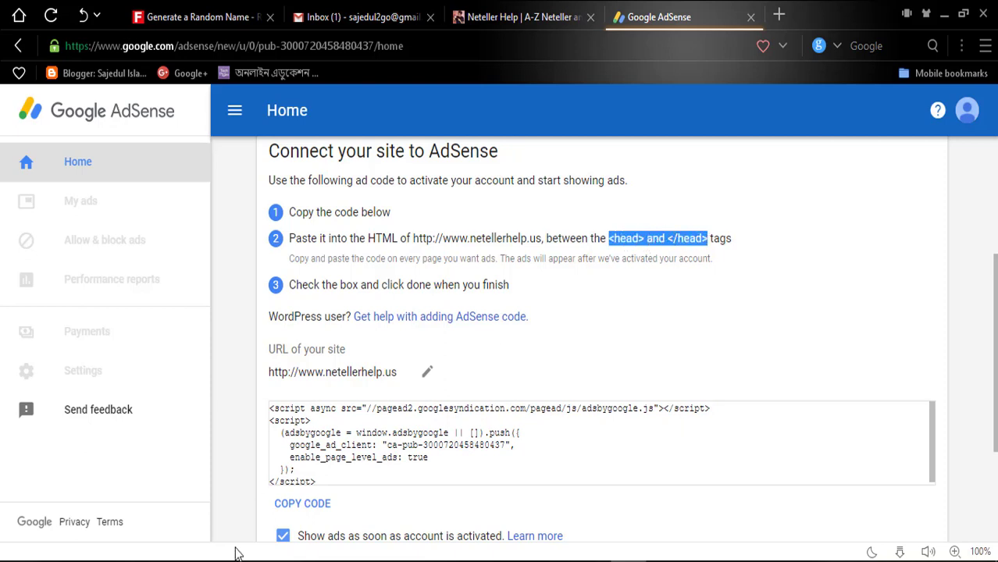
pyautogui.hotkey('alt', 'Tab')
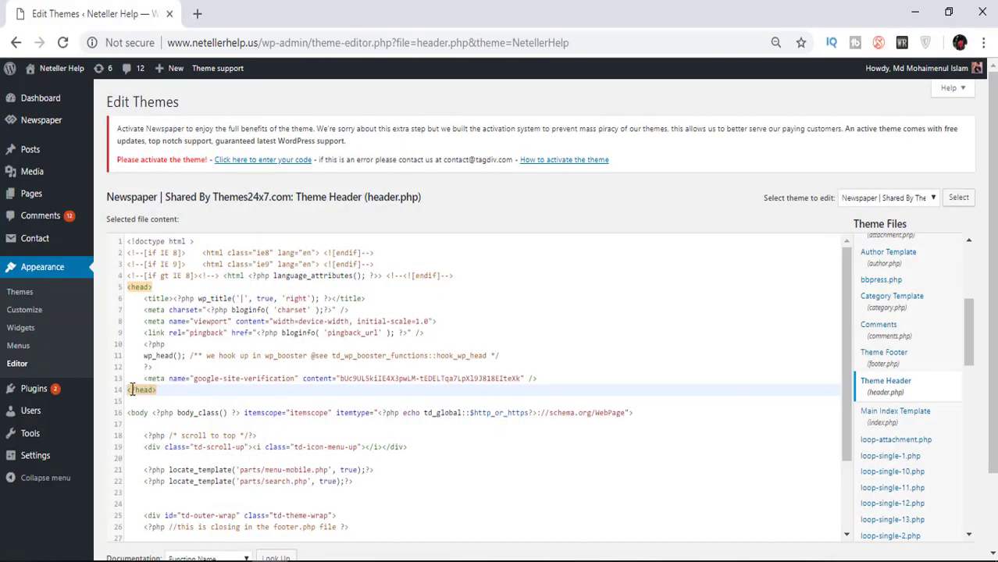
# - Paste the AdSense code on a new line below the google-site-verification meta tag in header.php
pyautogui.click(546, 379)
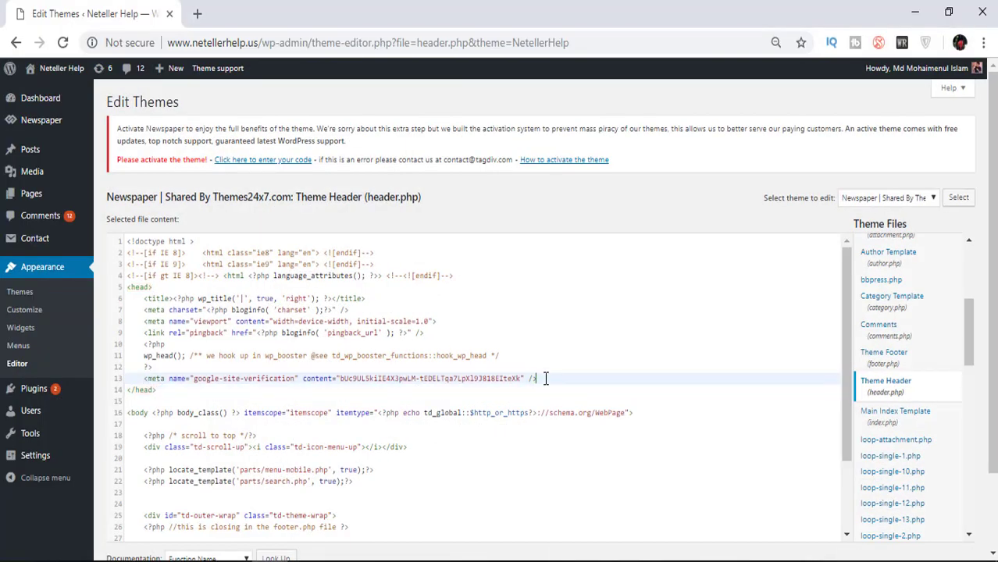
pyautogui.press('Return')
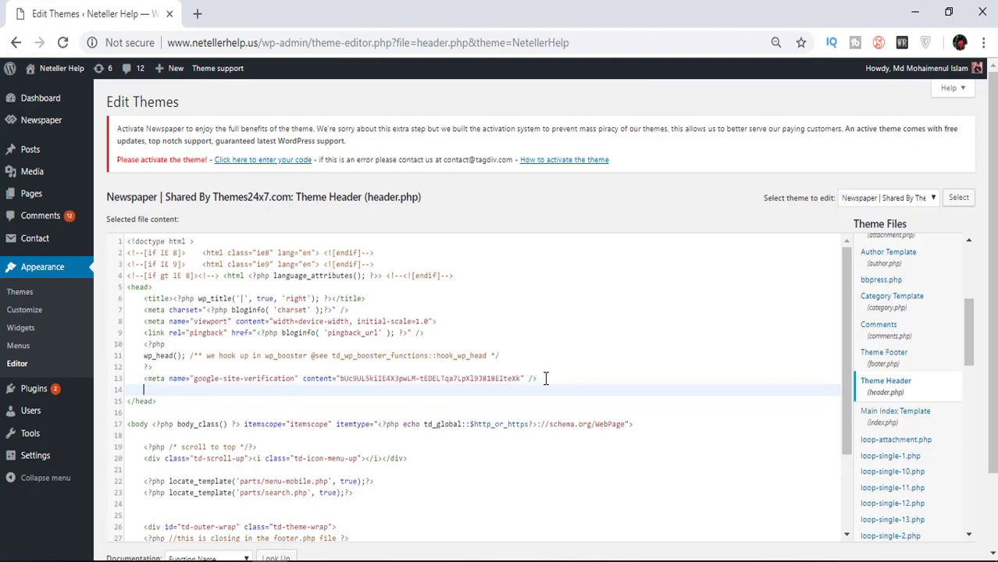
pyautogui.hotkey('ctrl', 'v')
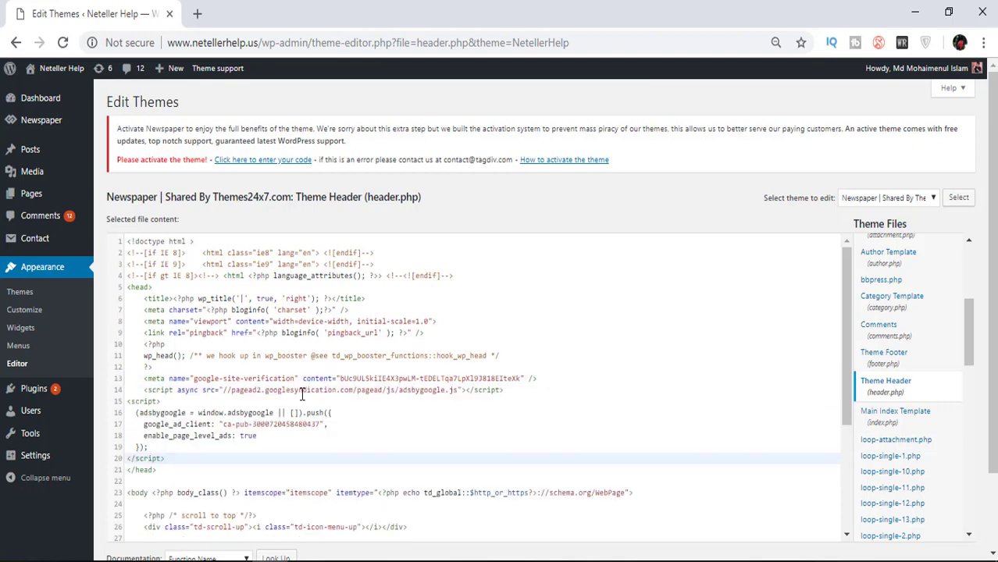
# - Delete the space between async and src in the pasted script tag and insert a blank line above the script
pyautogui.click(202, 392)
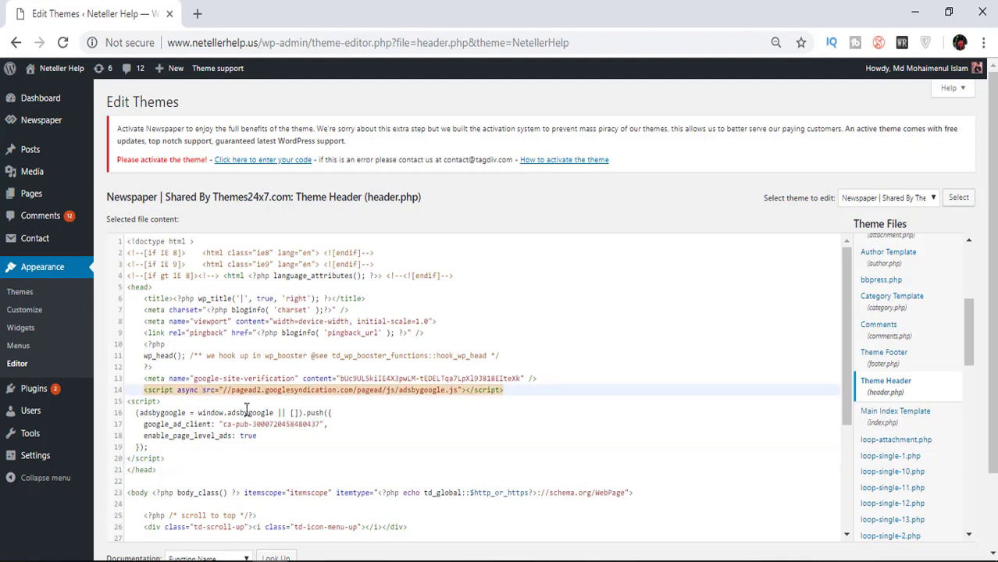
pyautogui.press('BackSpace')
pyautogui.click(269, 439)
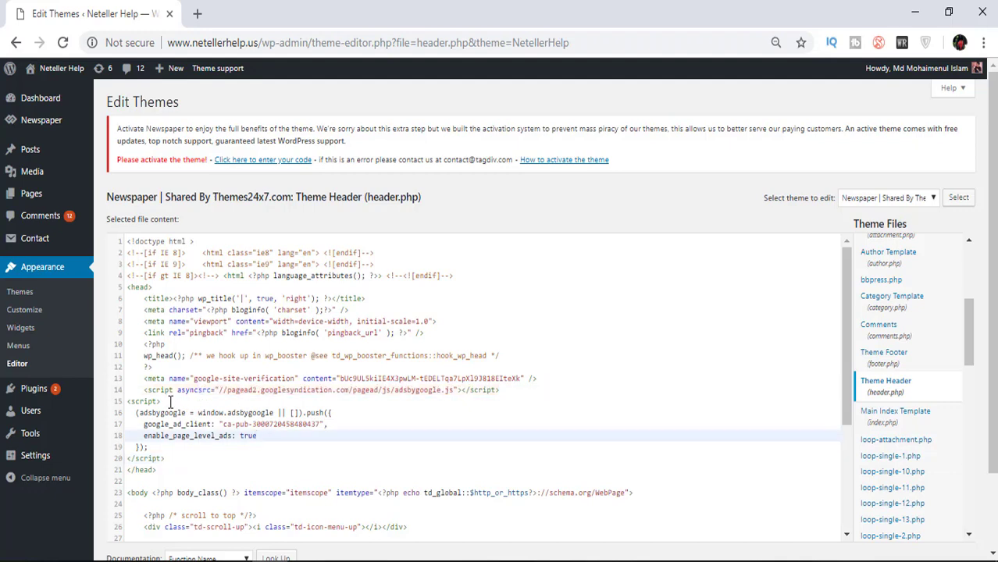
pyautogui.click(549, 378)
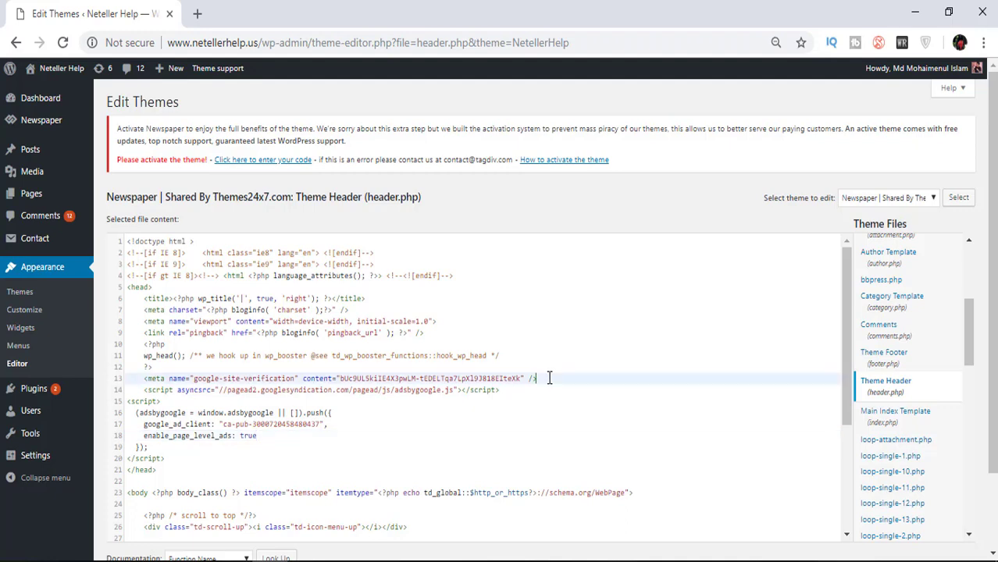
pyautogui.press('Return')
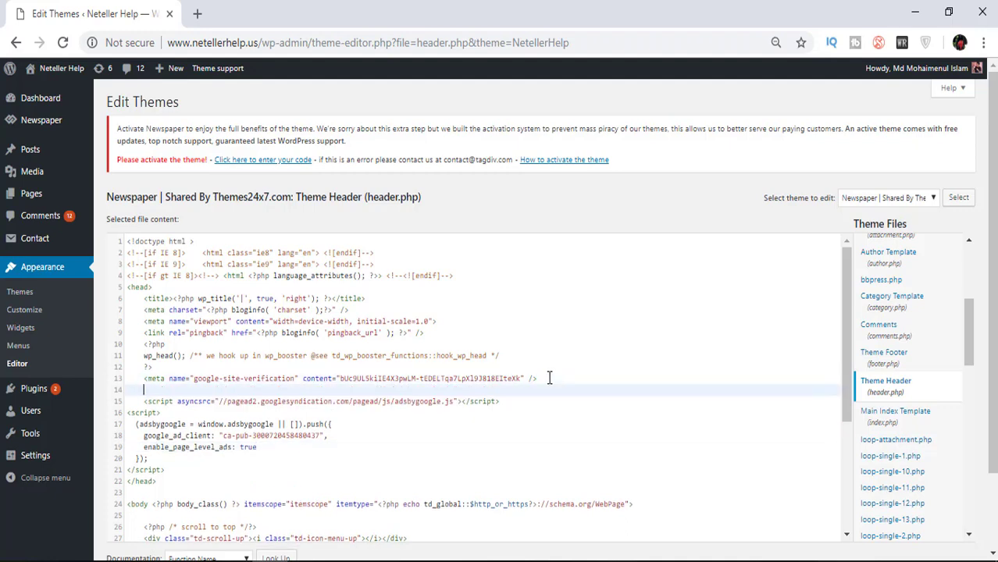
# - Insert a blank line between the closing </script> and </head> tags and save the changes to header.php
pyautogui.click(174, 473)
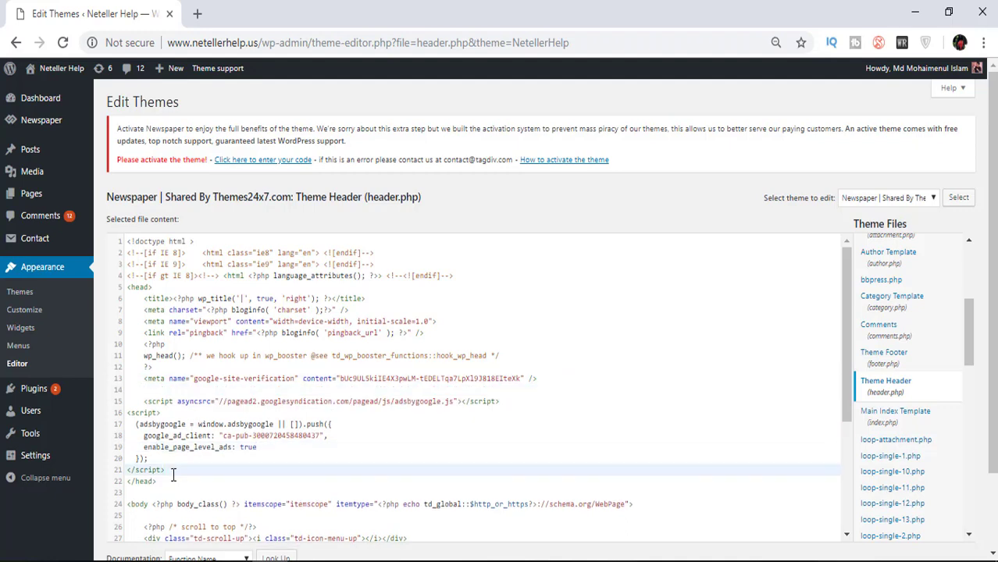
pyautogui.press('Return')
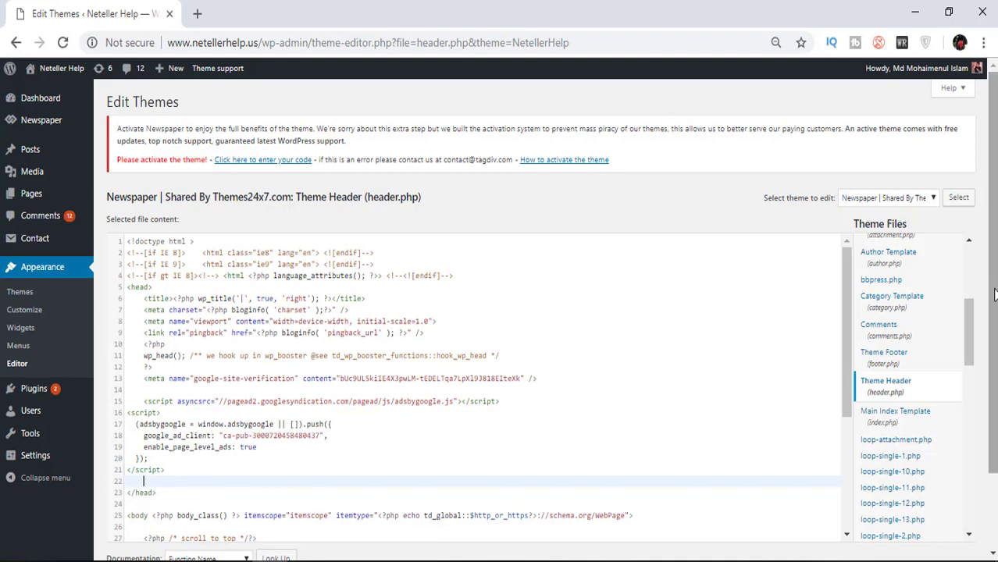
pyautogui.scroll(-1, 995, 380)
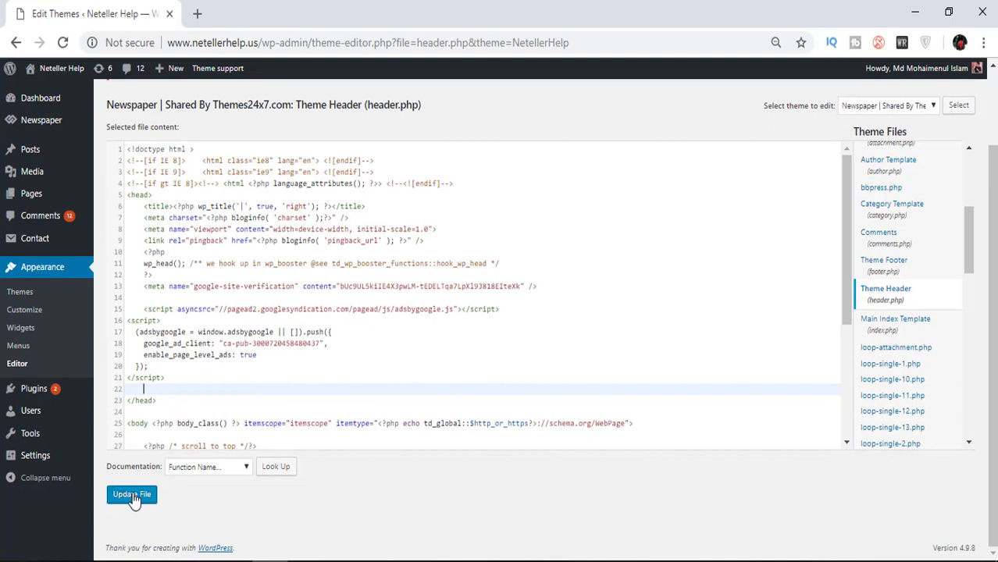
pyautogui.click(133, 498)
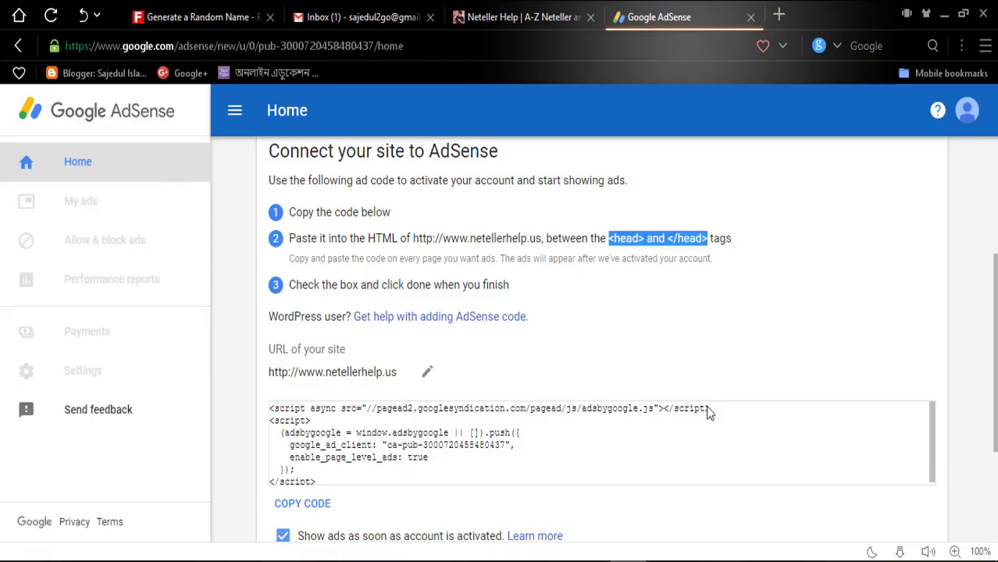
# - In AdSense, confirm that the code has been pasted into the site and submit the site connection
pyautogui.scroll(-3, 986, 338)
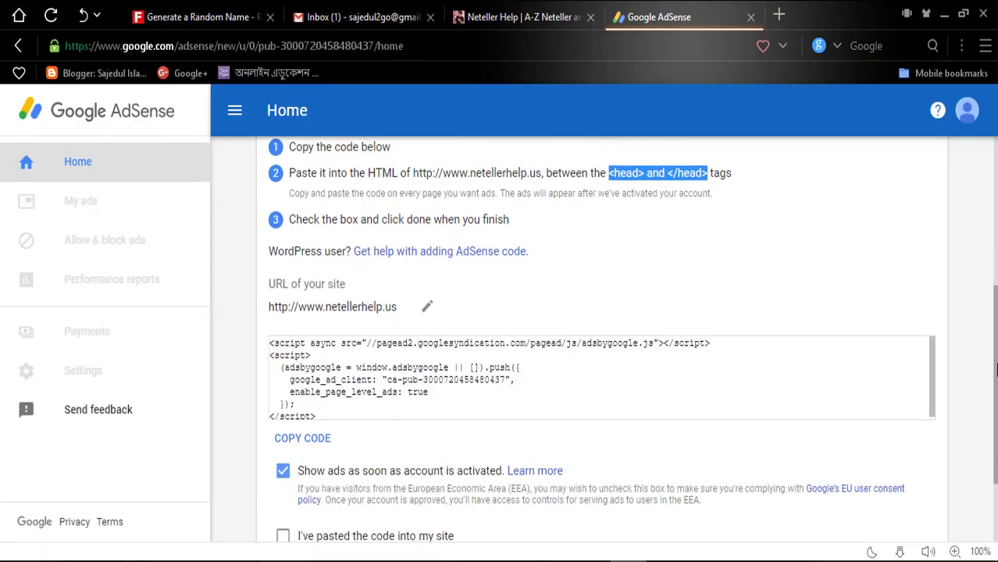
pyautogui.scroll(1, 986, 338)
pyautogui.scroll(2, 983, 326)
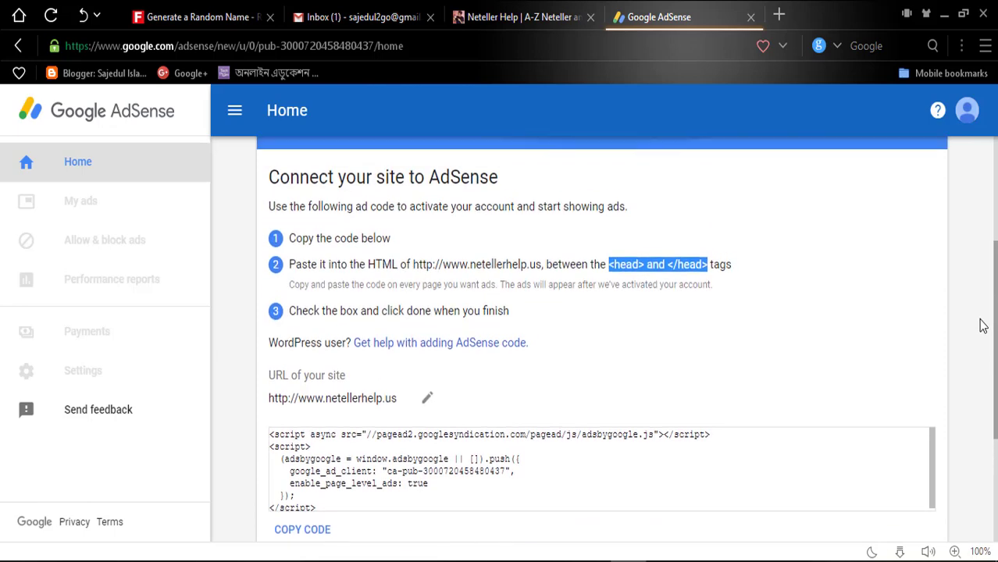
pyautogui.scroll(-1, 982, 361)
pyautogui.scroll(-2, 982, 389)
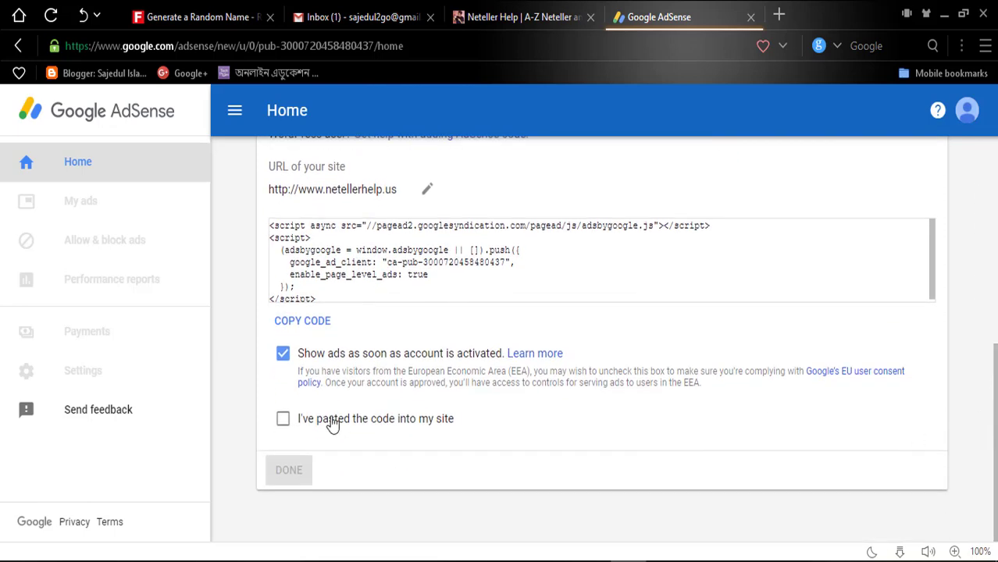
pyautogui.click(332, 424)
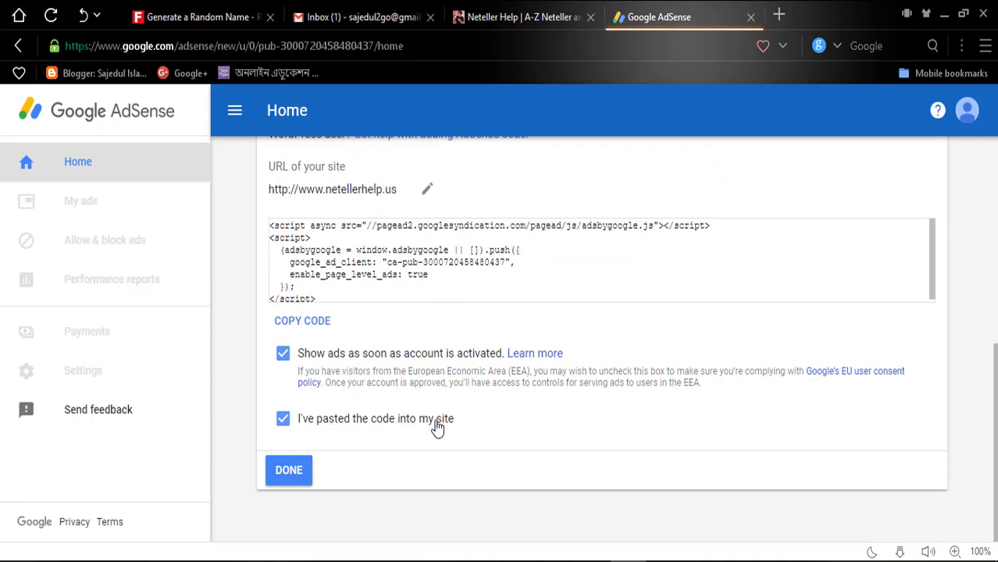
pyautogui.click(292, 475)
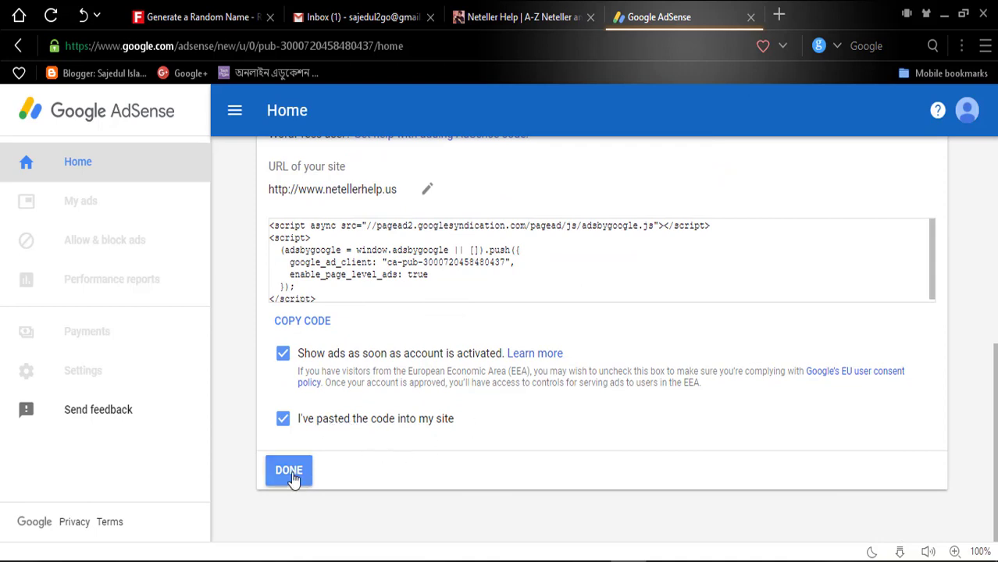